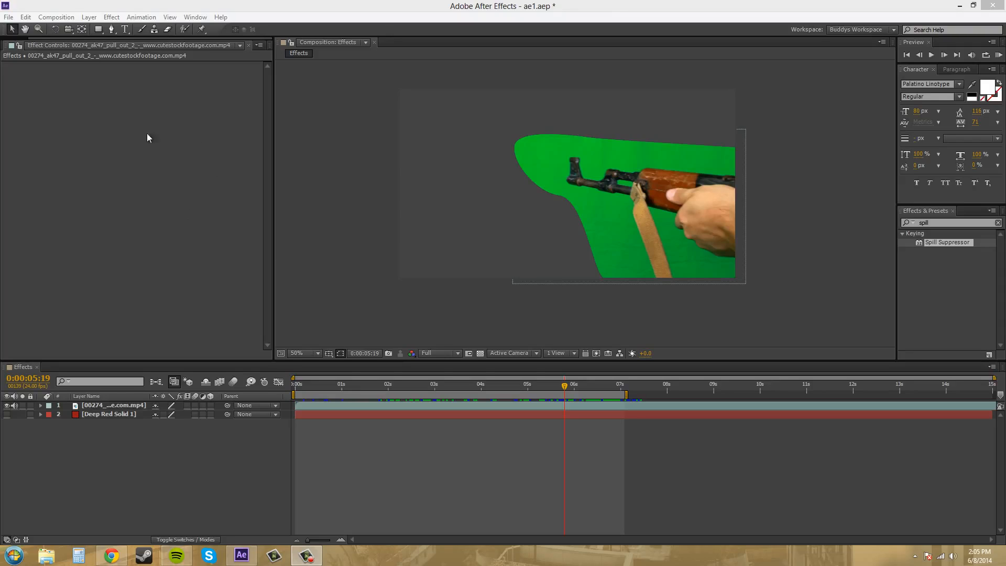
# Expand the AK-47 footage layer's properties and set the mode of Mask 1 to None.
pyautogui.click(118, 149)
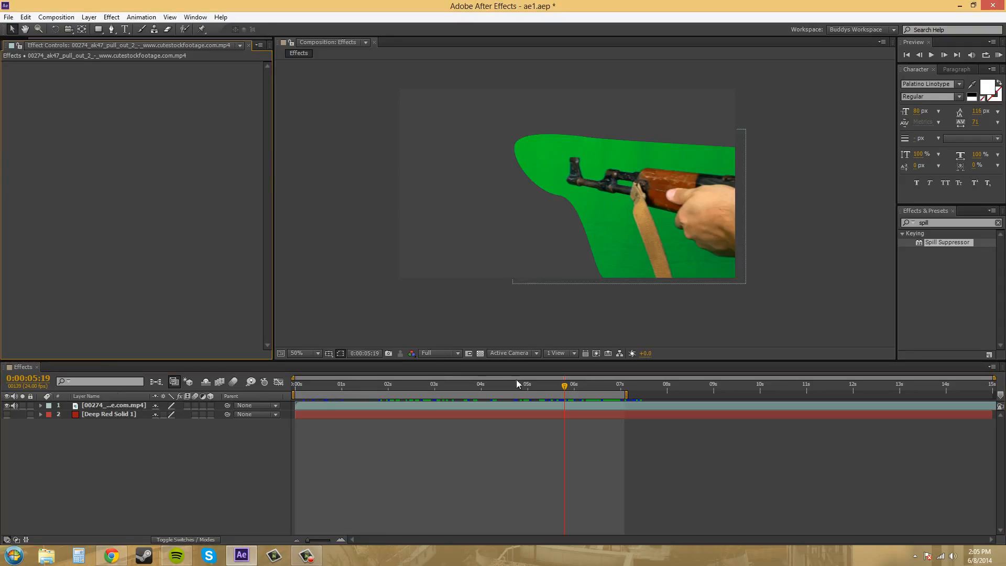
pyautogui.click(108, 406)
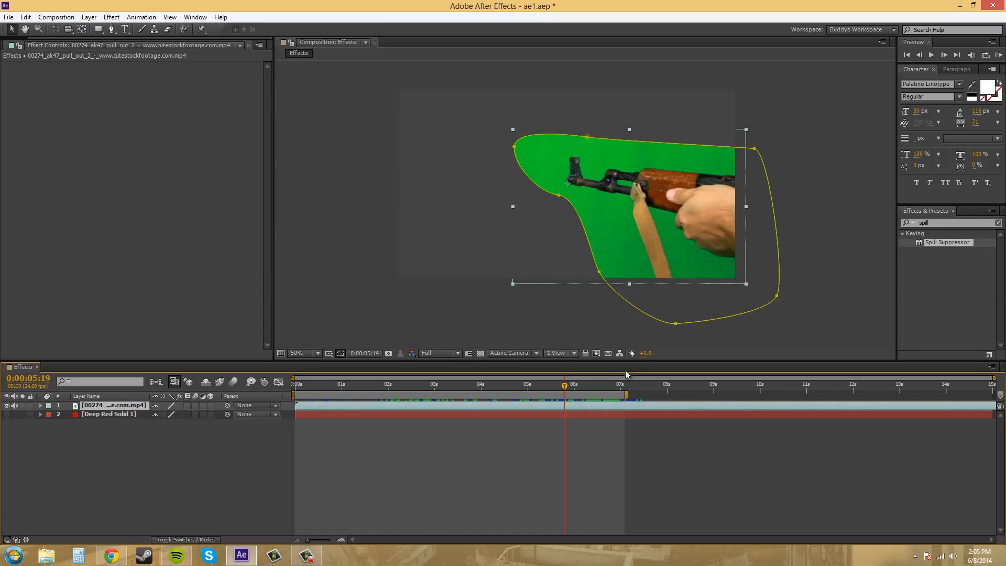
pyautogui.click(40, 406)
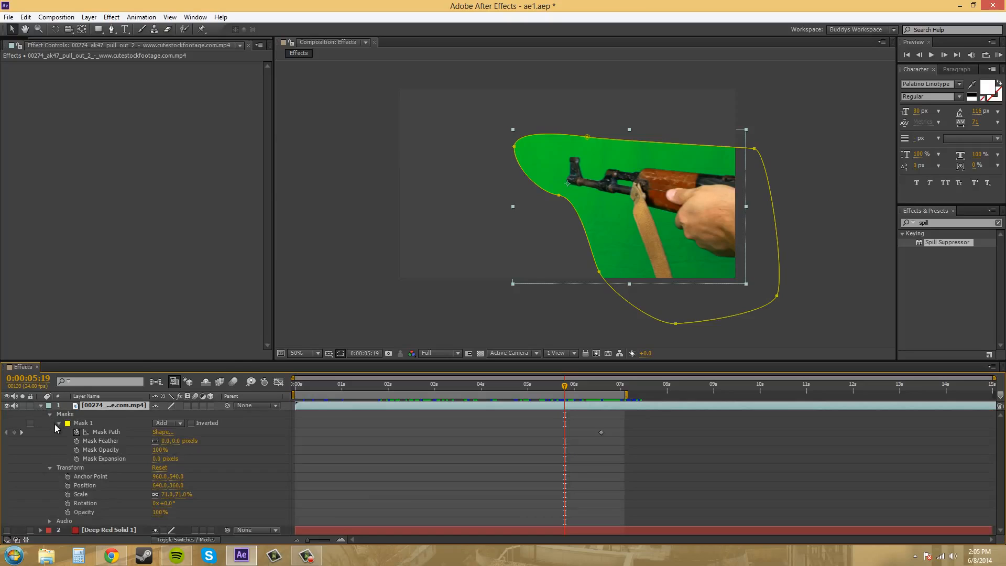
pyautogui.click(175, 424)
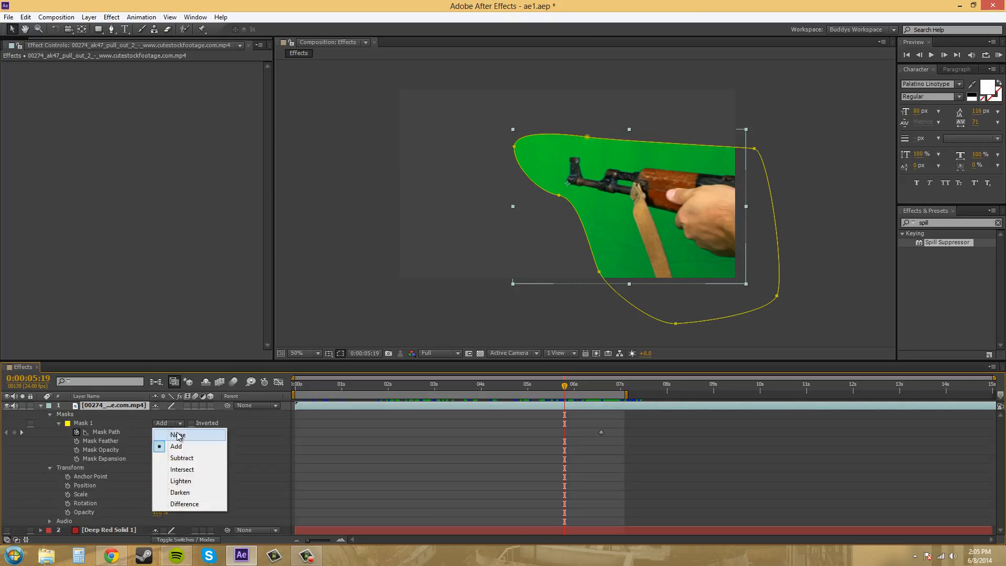
pyautogui.click(168, 434)
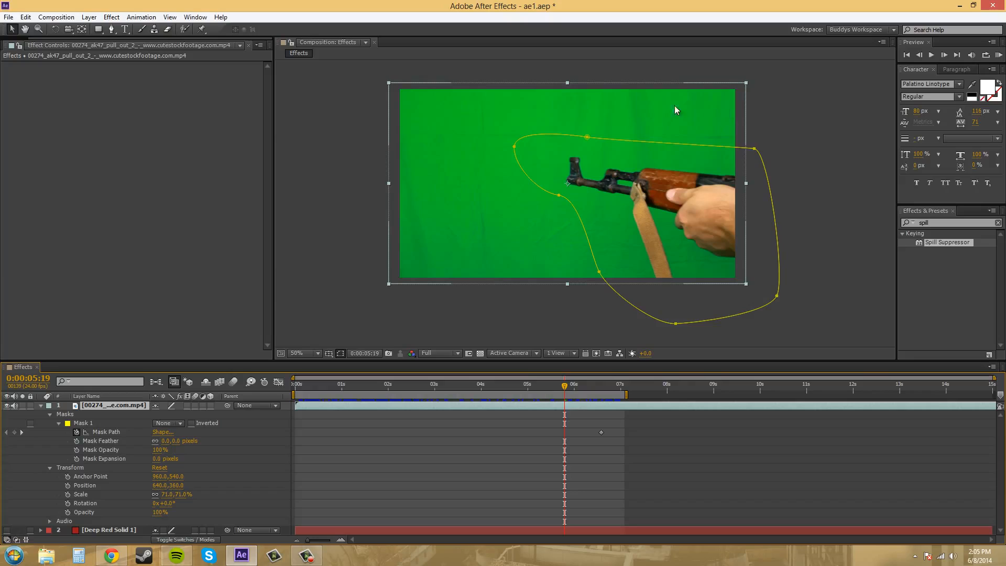
# Inspect the unmasked green-screen footage around the gun and check the frame at 0:00:05:06.
pyautogui.moveTo(564, 390)
pyautogui.mouseDown()
pyautogui.moveTo(338, 388)
pyautogui.moveTo(561, 402)
pyautogui.mouseUp()
pyautogui.scroll(2, 506, 132)
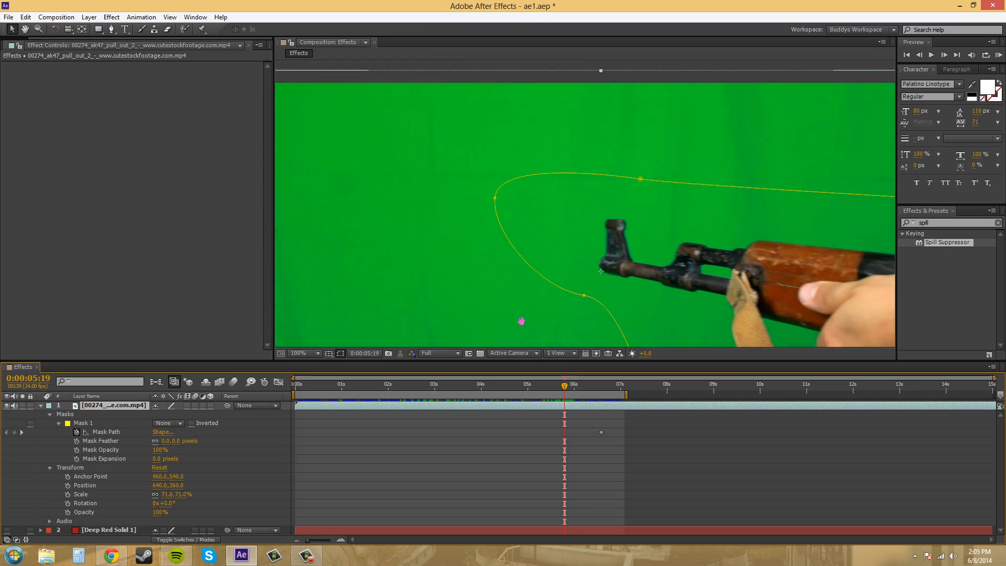
pyautogui.scroll(-5, 733, 219)
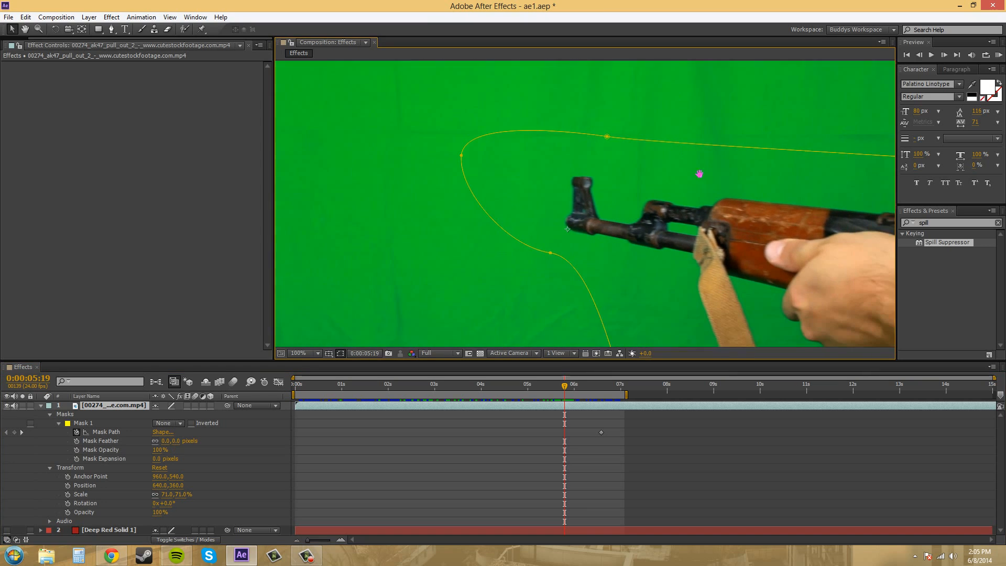
pyautogui.scroll(-2, 630, 238)
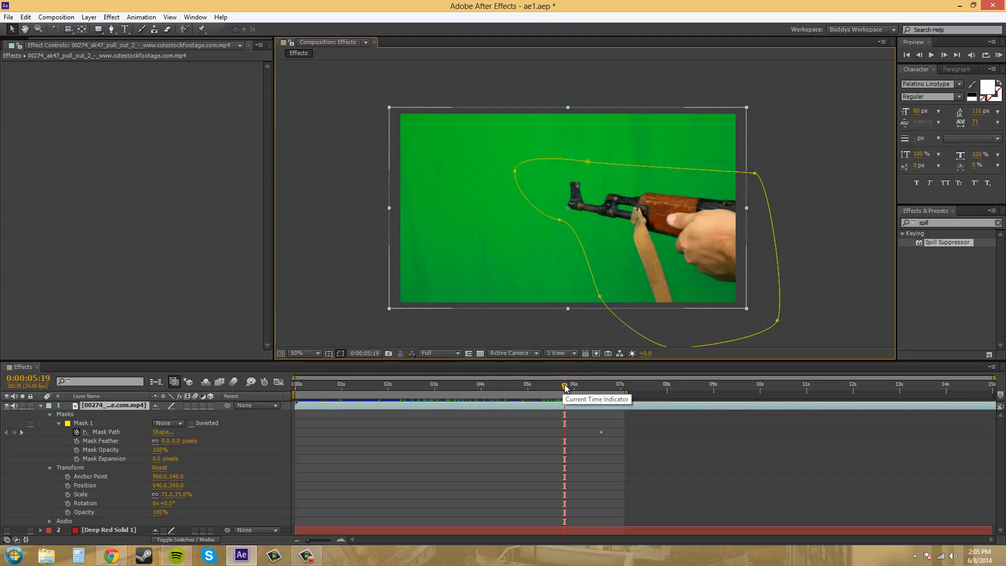
pyautogui.moveTo(565, 387); pyautogui.dragTo(539, 412)
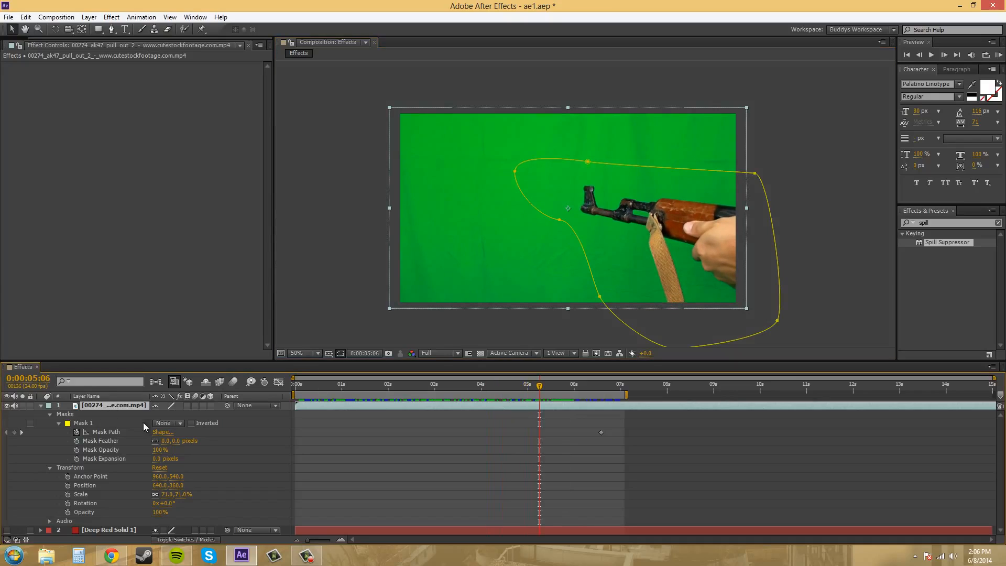
# Compare the Subtract, Add and None modes on Mask 1, ending on None.
pyautogui.click(166, 423)
pyautogui.click(176, 452)
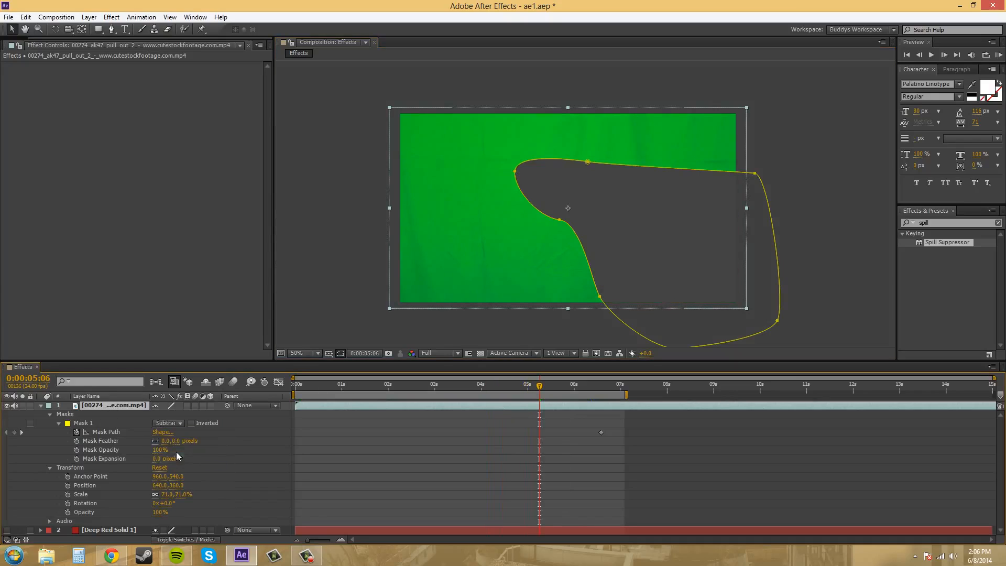
pyautogui.click(175, 423)
pyautogui.click(167, 444)
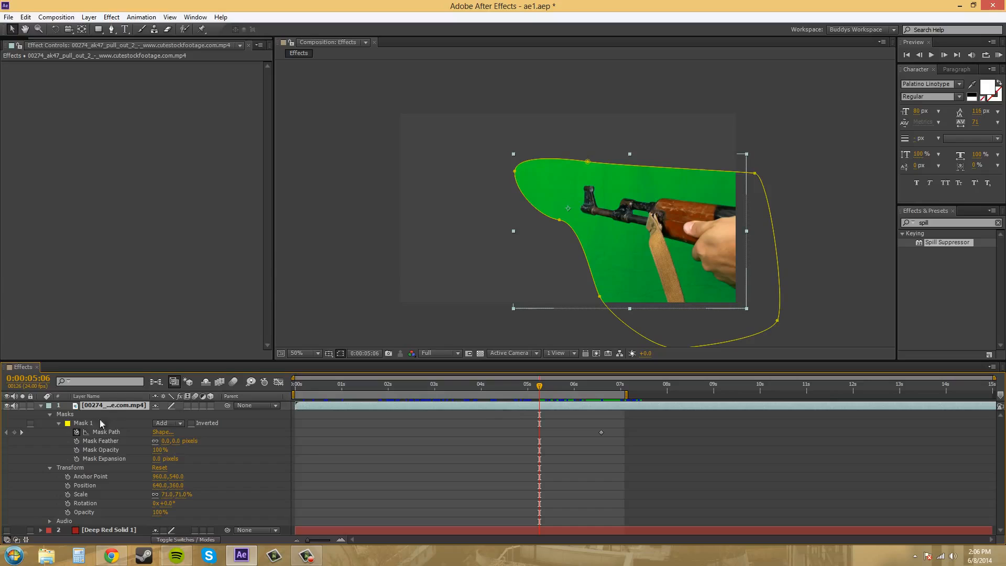
pyautogui.click(168, 422)
pyautogui.click(164, 435)
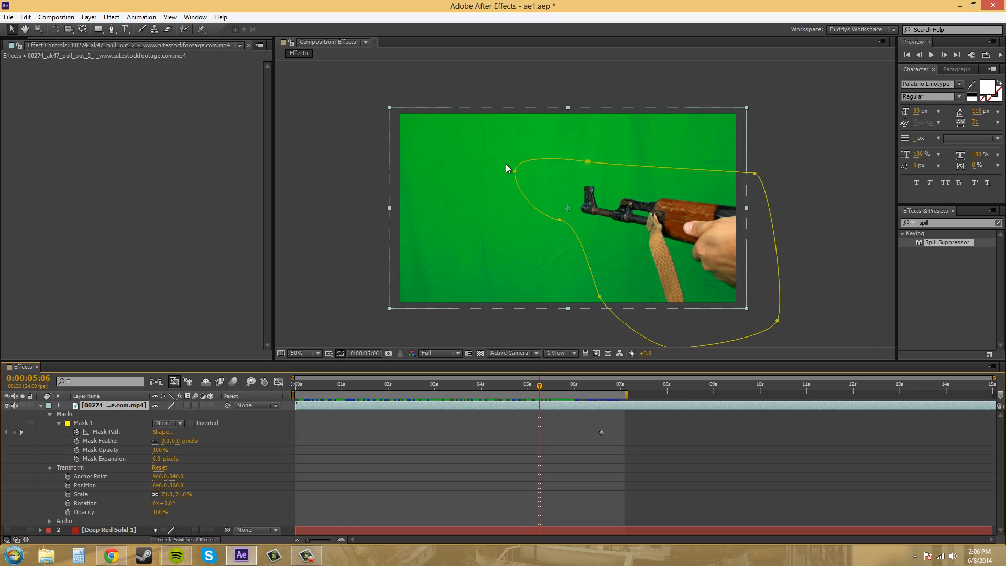
# Examine the shading of the green backdrop inside and outside the mask outline, around the gun, strap and hand.
pyautogui.scroll(1, 435, 262)
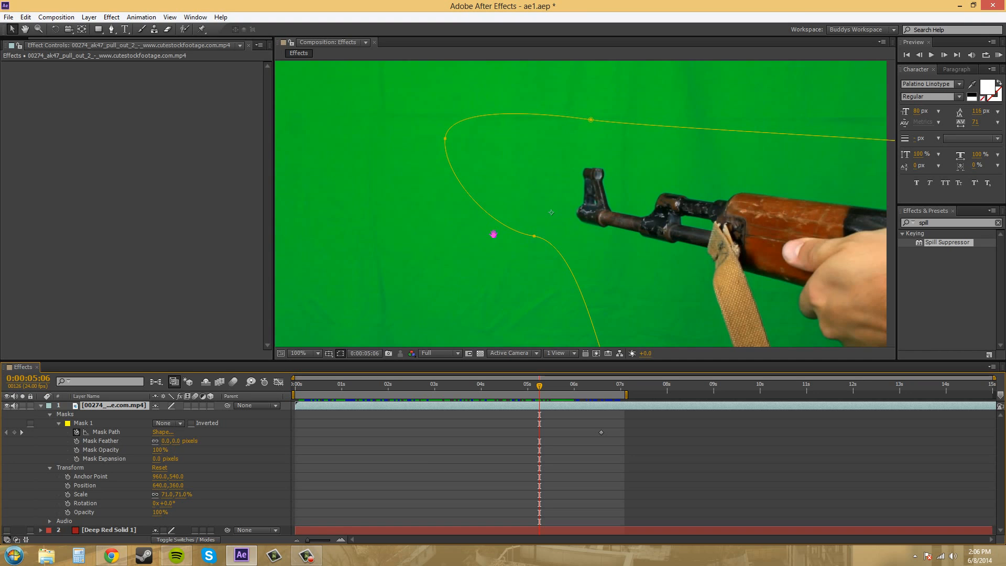
pyautogui.scroll(1, 441, 283)
pyautogui.scroll(3, 526, 167)
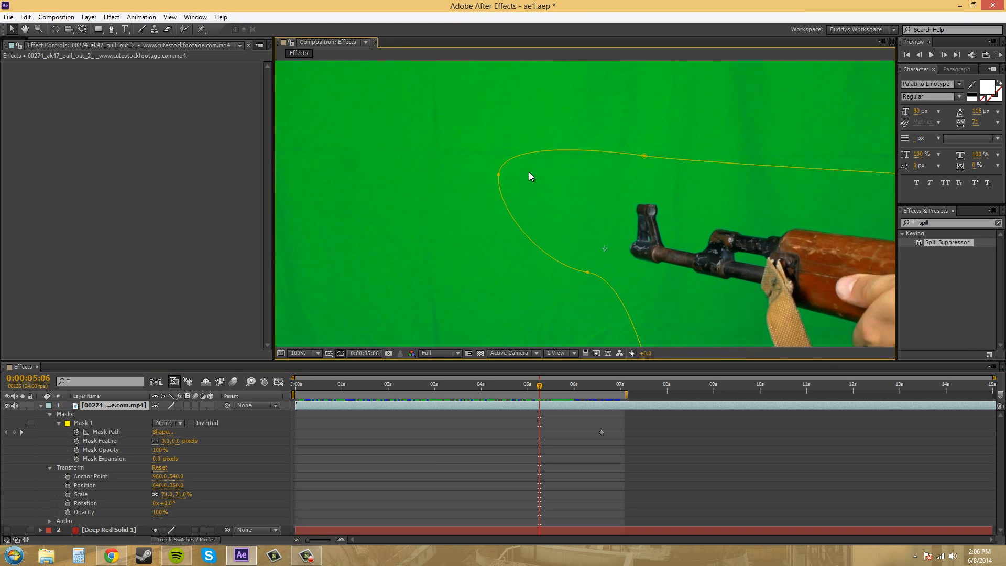
pyautogui.scroll(2, 540, 181)
pyautogui.scroll(-3, 503, 175)
pyautogui.scroll(-3, 498, 153)
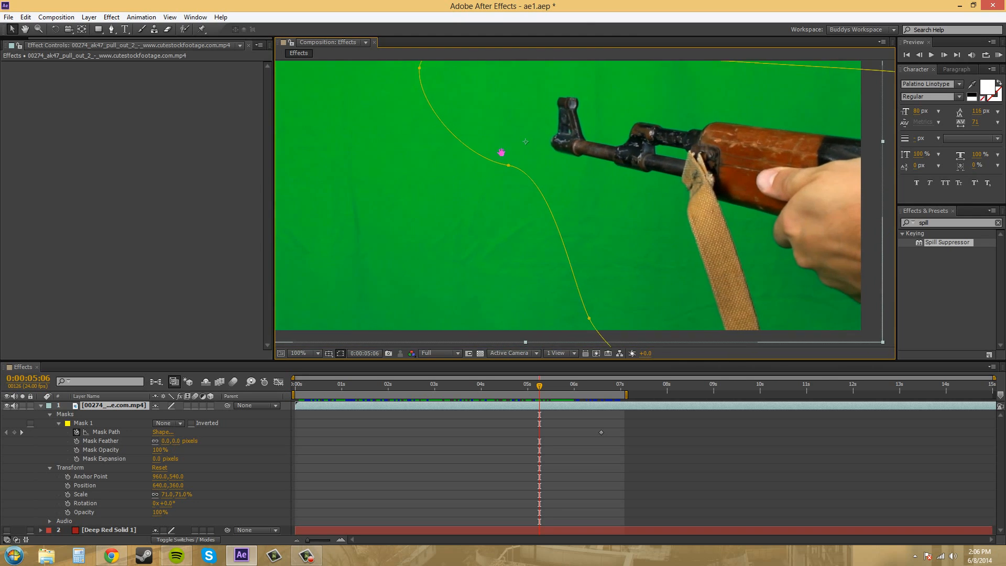
pyautogui.scroll(1, 485, 168)
pyautogui.hscroll(-4, 576, 163)
pyautogui.scroll(1, 603, 158)
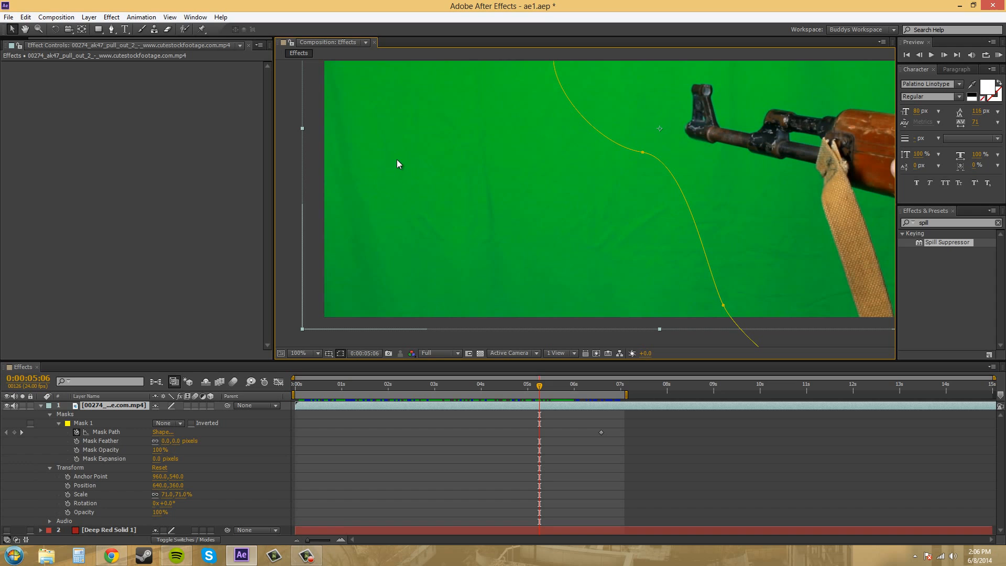
pyautogui.hscroll(5, 734, 162)
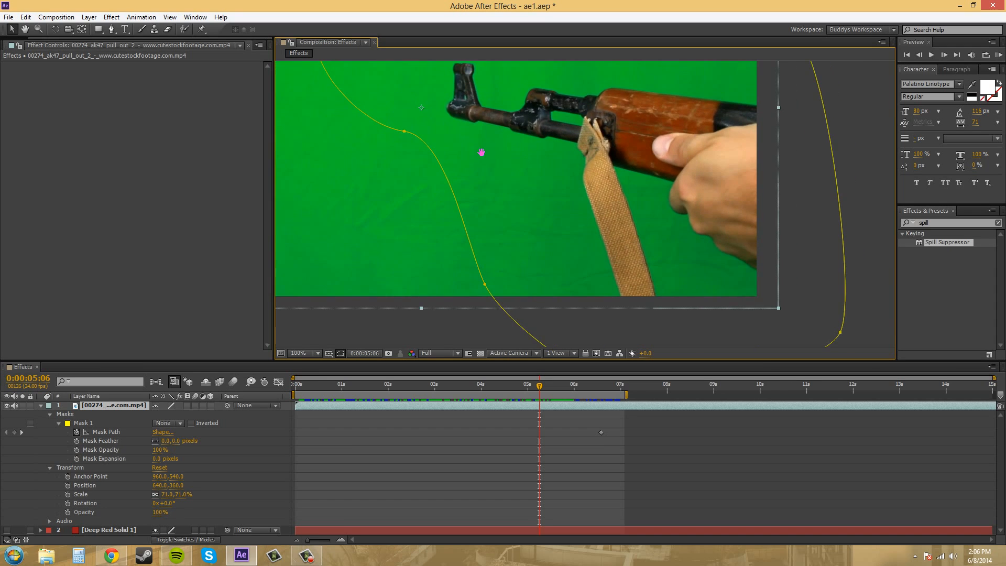
pyautogui.hscroll(-1, 650, 126)
pyautogui.scroll(1, 655, 126)
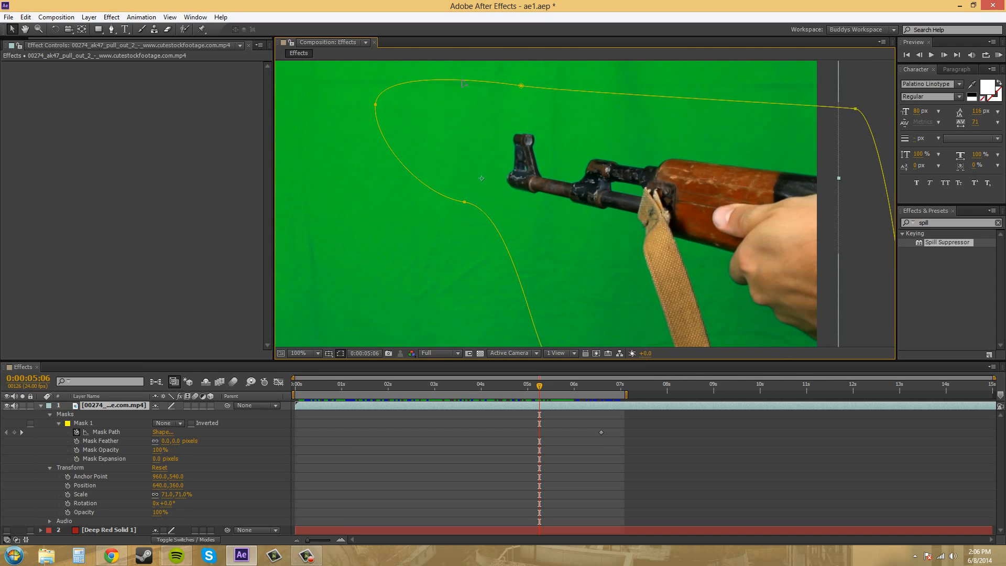
pyautogui.scroll(-2, 571, 188)
pyautogui.hscroll(1, 576, 194)
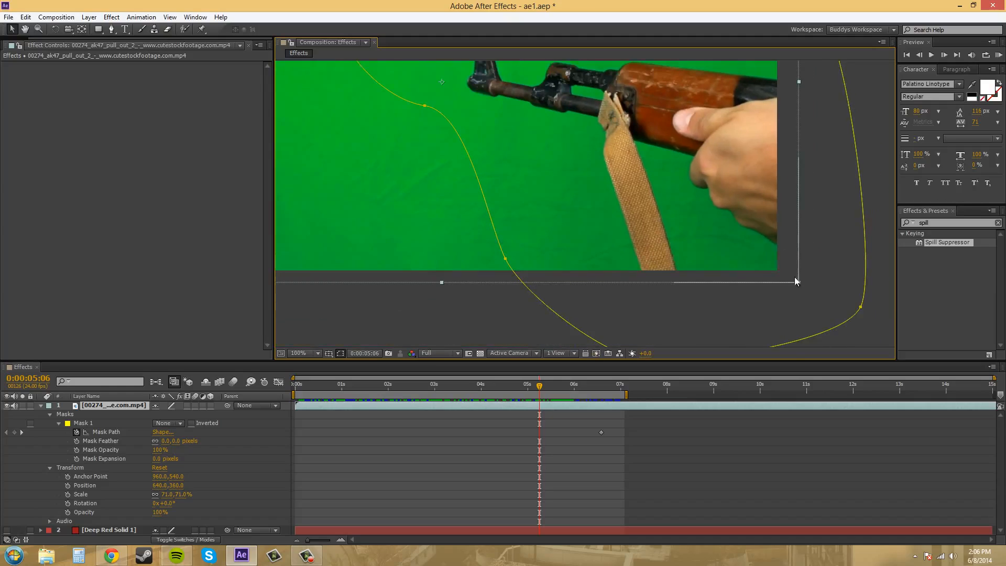
pyautogui.hscroll(-1, 821, 142)
pyautogui.scroll(3, 821, 143)
pyautogui.hscroll(-1, 528, 103)
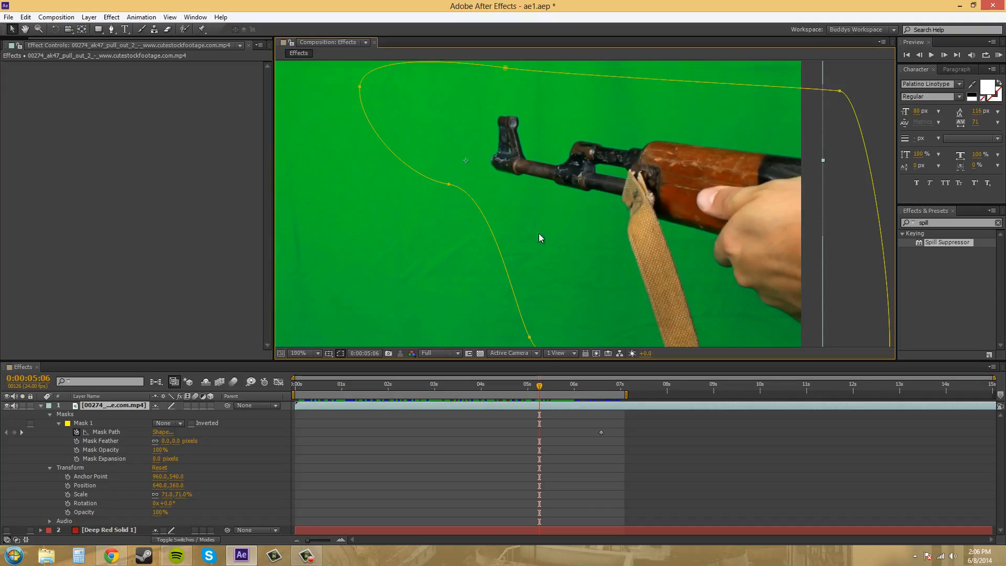
# Go to 0:00:05:18 and set the mode of Mask 1 on the footage layer to Add.
pyautogui.moveTo(540, 387); pyautogui.dragTo(562, 390)
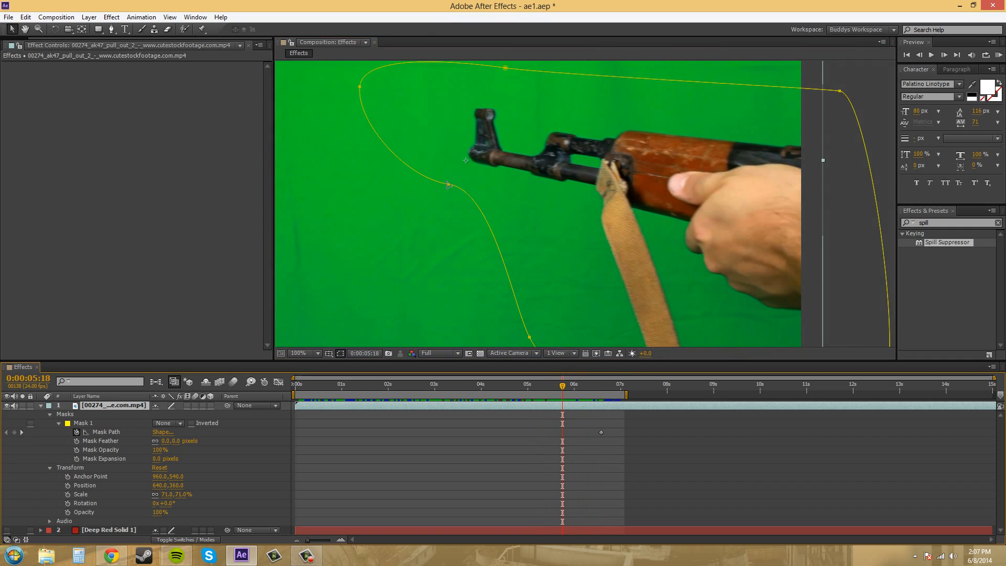
pyautogui.moveTo(439, 177)
pyautogui.mouseDown()
pyautogui.moveTo(434, 224)
pyautogui.moveTo(436, 191)
pyautogui.mouseUp()
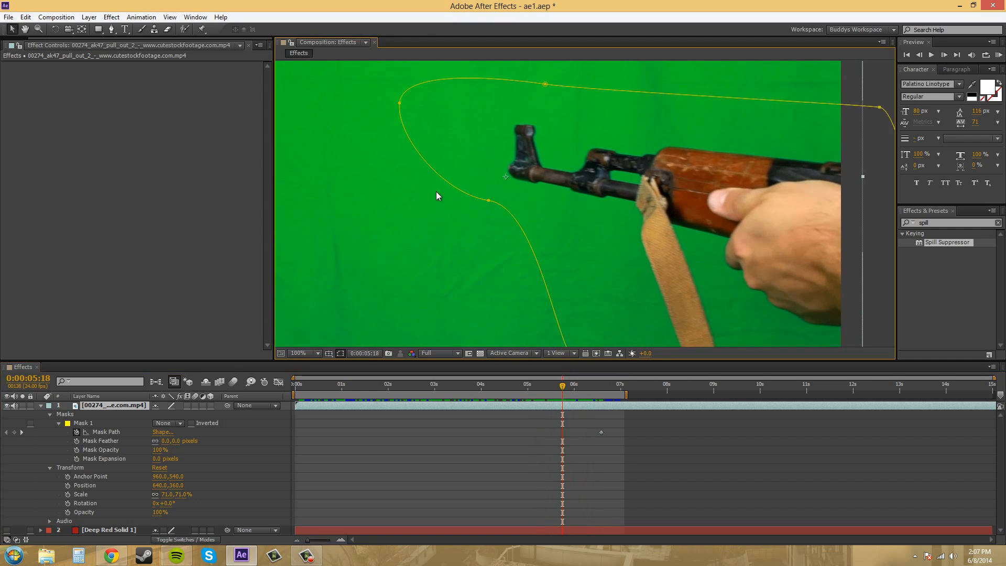
pyautogui.click(41, 406)
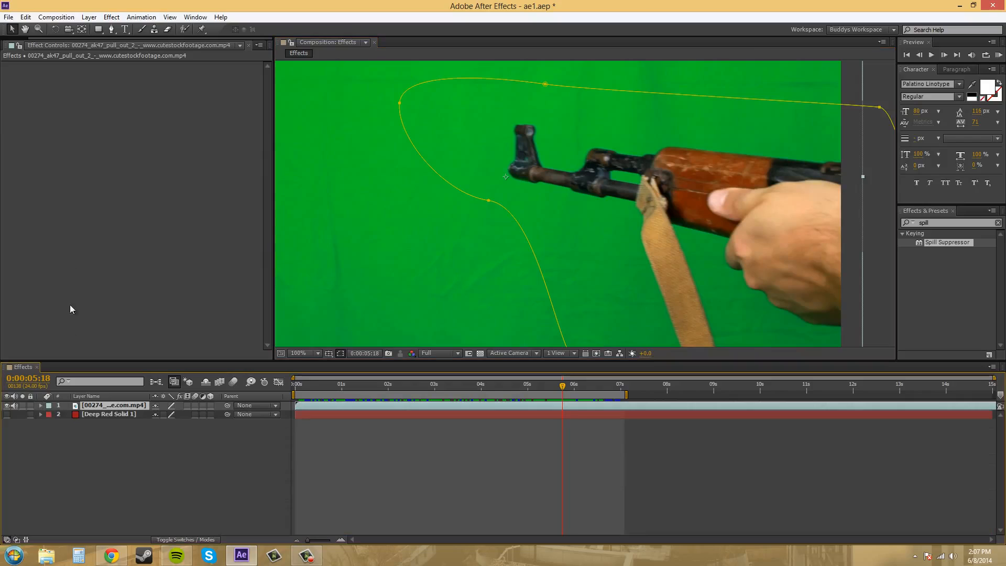
pyautogui.click(42, 406)
pyautogui.click(161, 423)
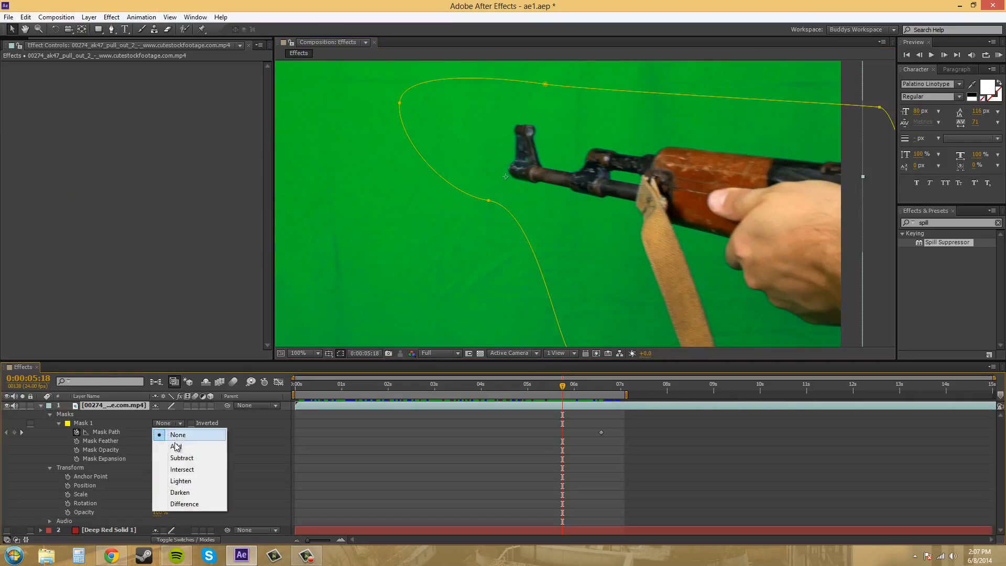
pyautogui.click(165, 442)
pyautogui.click(41, 406)
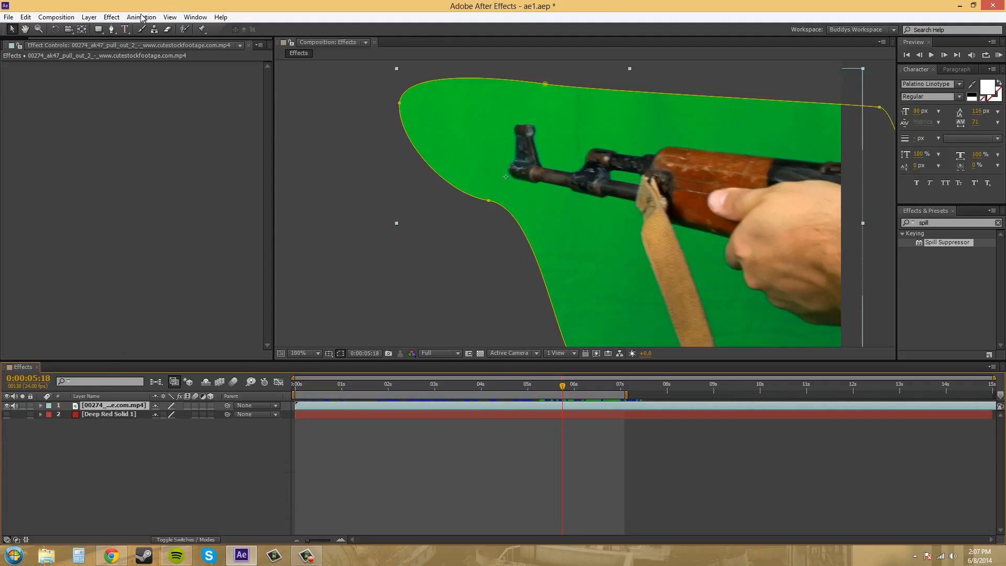
# Apply the Color Range keying effect to the AK-47 footage layer.
pyautogui.click(112, 17)
pyautogui.moveTo(162, 160)
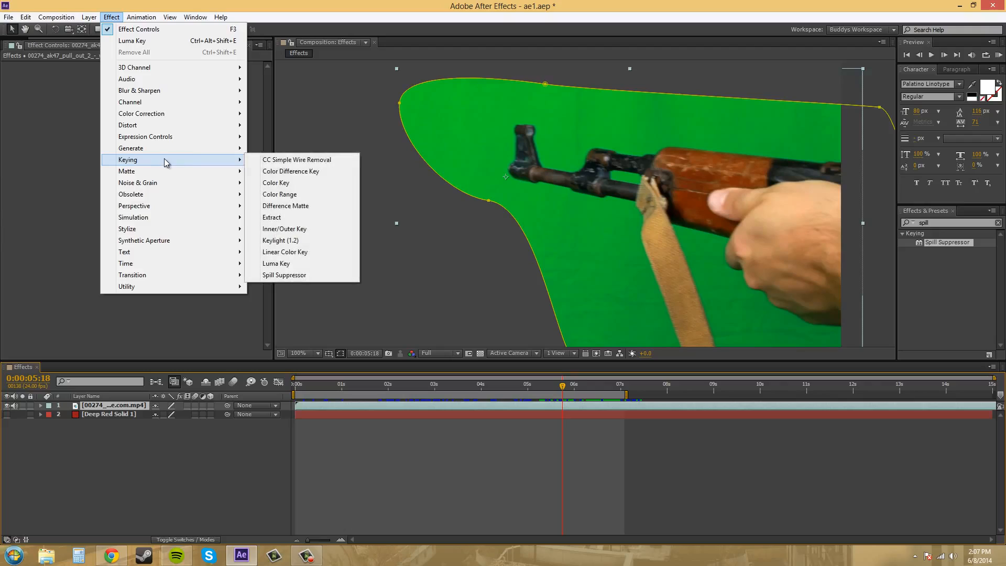
pyautogui.click(284, 197)
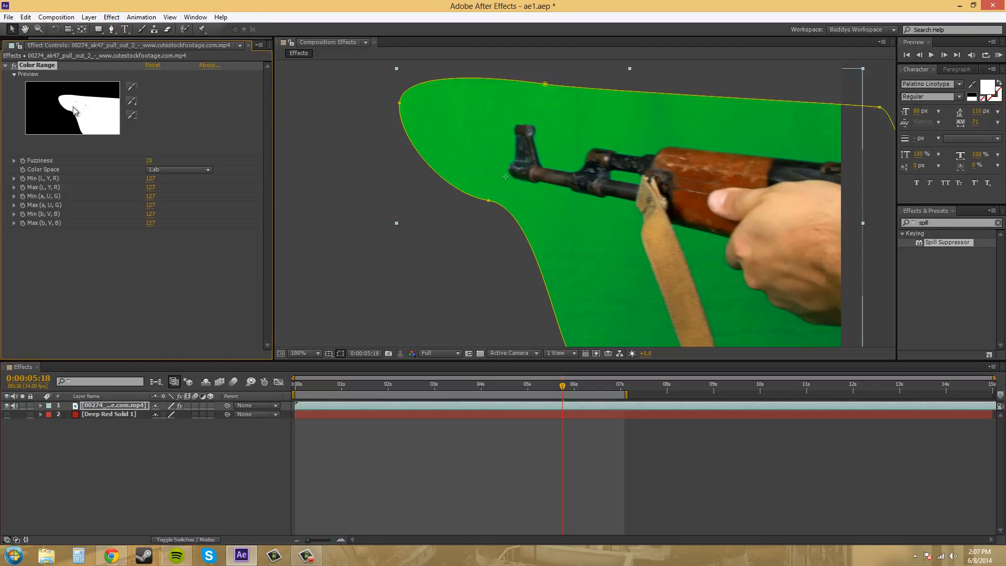
# Sample the bright green beyond the gun's muzzle as the key colour and add the darker greens beneath the gun and hand.
pyautogui.click(132, 91)
pyautogui.click(132, 87)
pyautogui.click(433, 105)
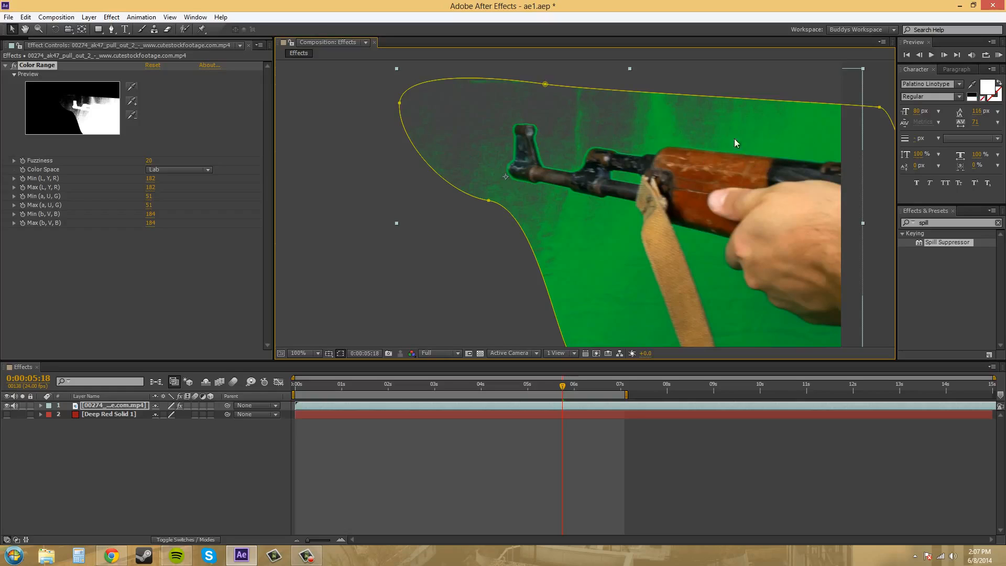
pyautogui.click(132, 100)
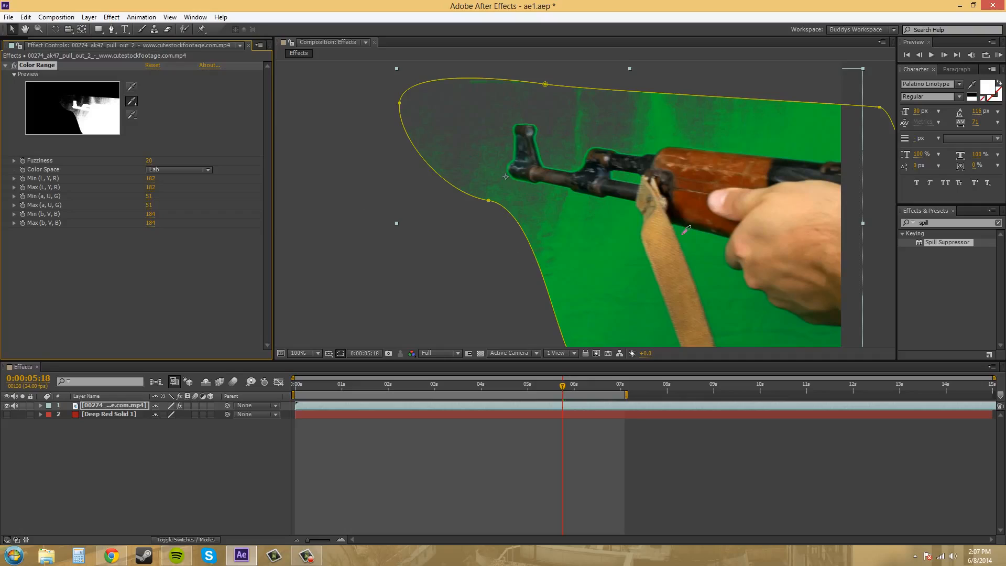
pyautogui.click(704, 233)
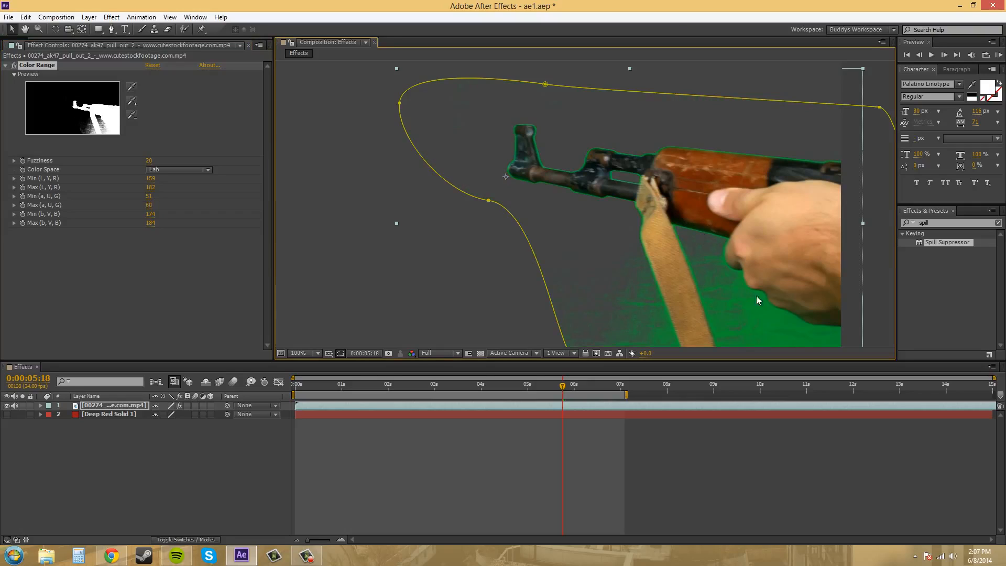
pyautogui.click(131, 101)
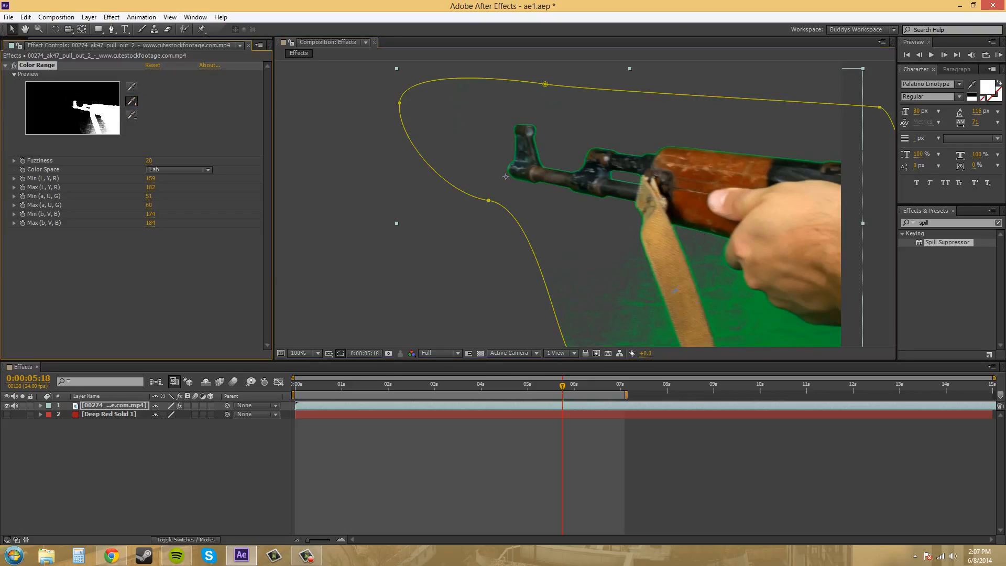
pyautogui.click(810, 327)
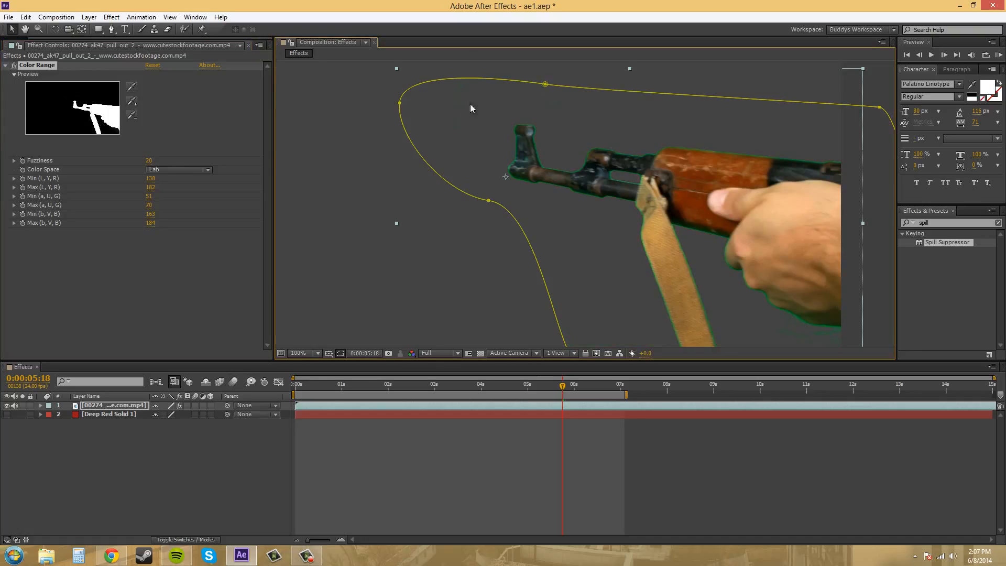
# Change the Color Range color space to RGB and resample the green backdrop as the key colour.
pyautogui.moveTo(146, 164); pyautogui.dragTo(161, 163)
pyautogui.click(169, 169)
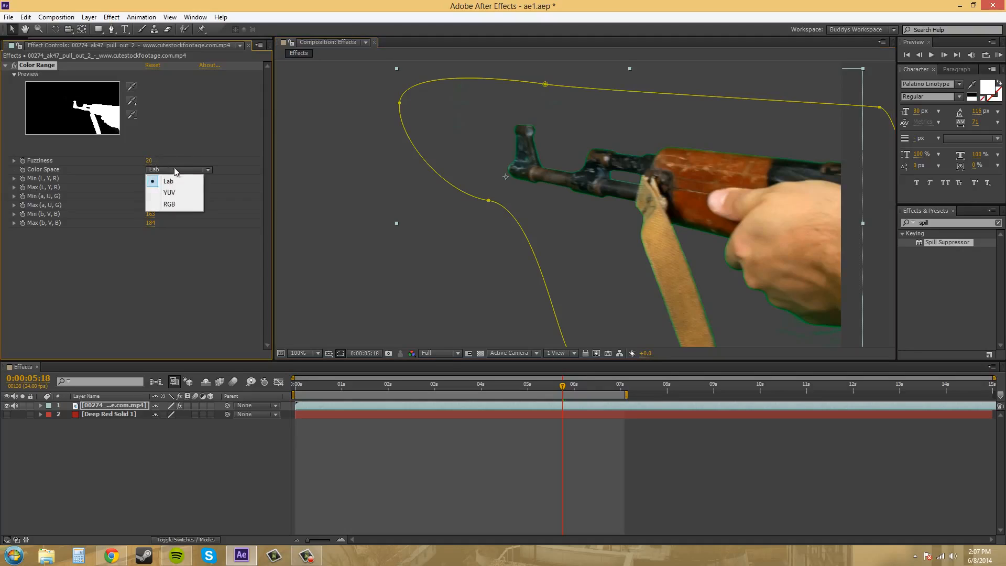
pyautogui.click(170, 204)
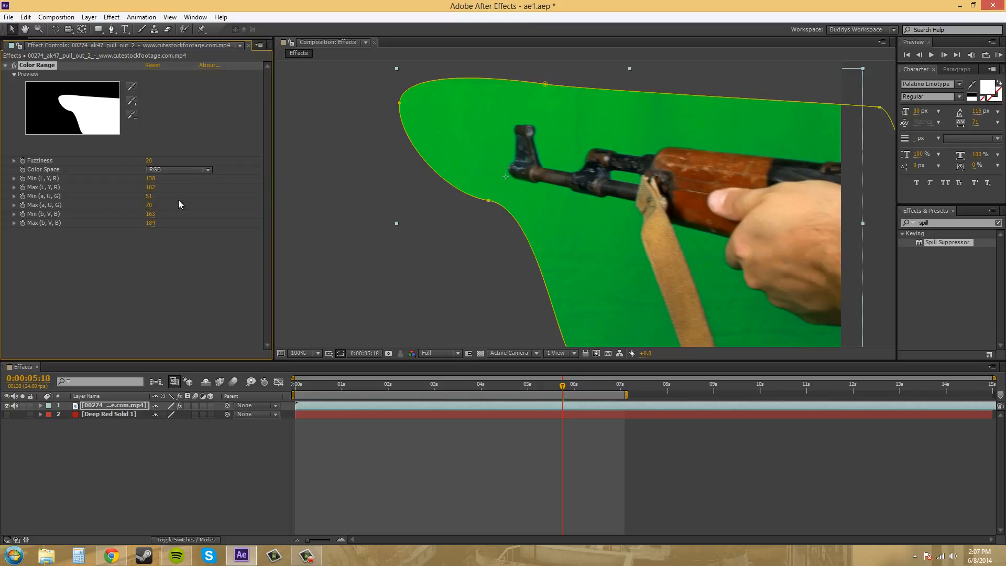
pyautogui.click(132, 87)
pyautogui.click(330, 167)
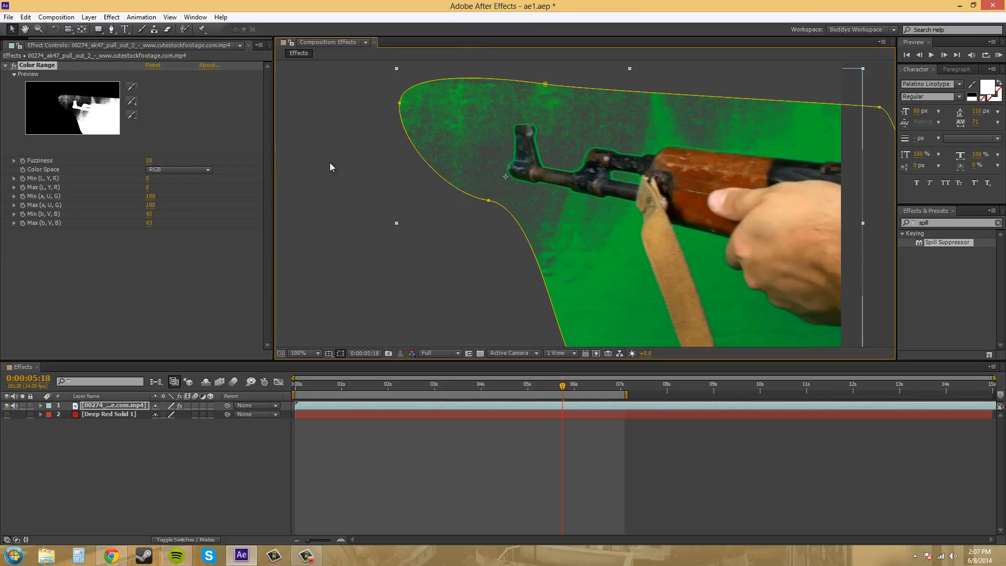
# Resample the green beneath the gun as the Color Range key colour and add the greens above the barrel, beyond the muzzle and below the hand.
pyautogui.click(131, 86)
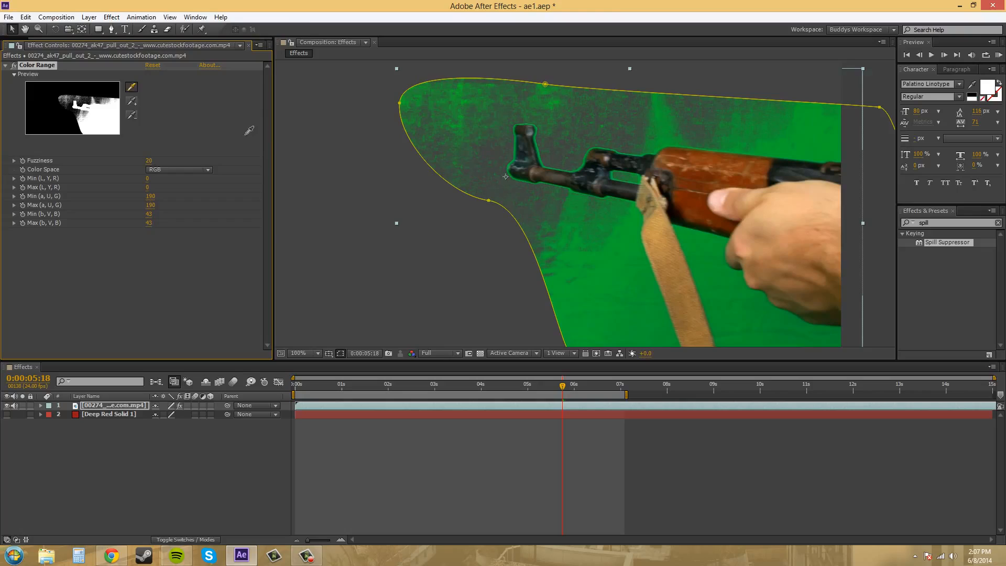
pyautogui.click(684, 234)
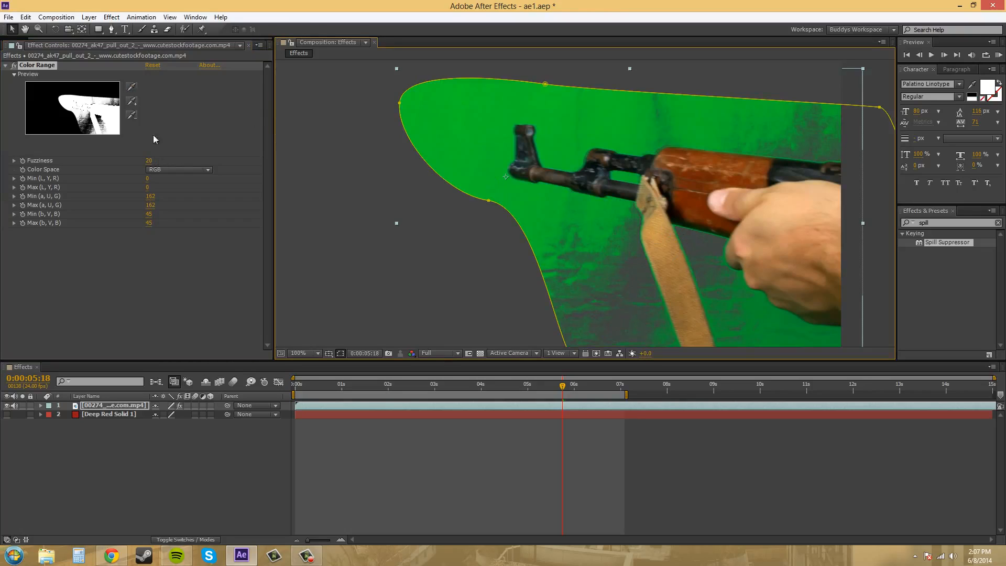
pyautogui.click(132, 101)
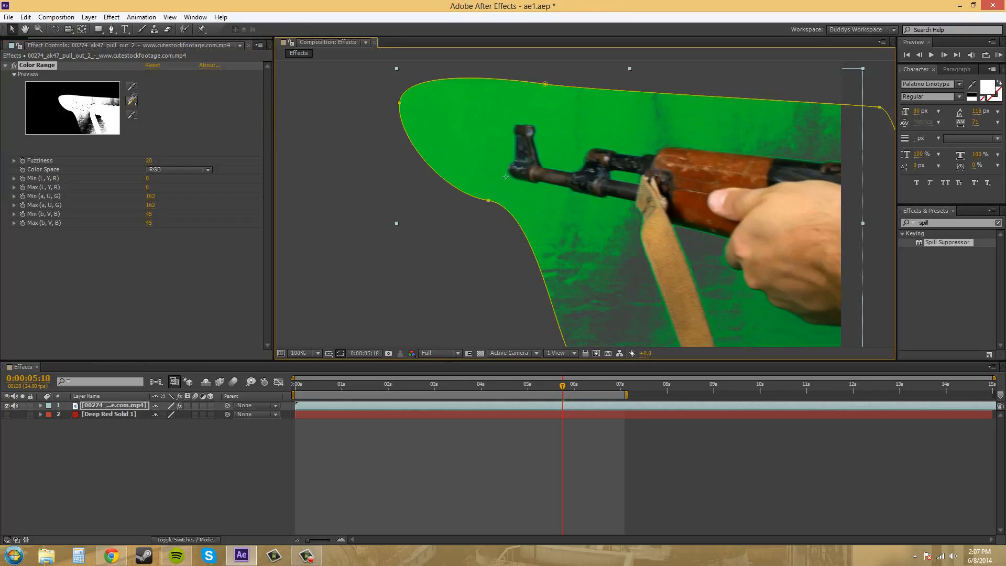
pyautogui.click(579, 166)
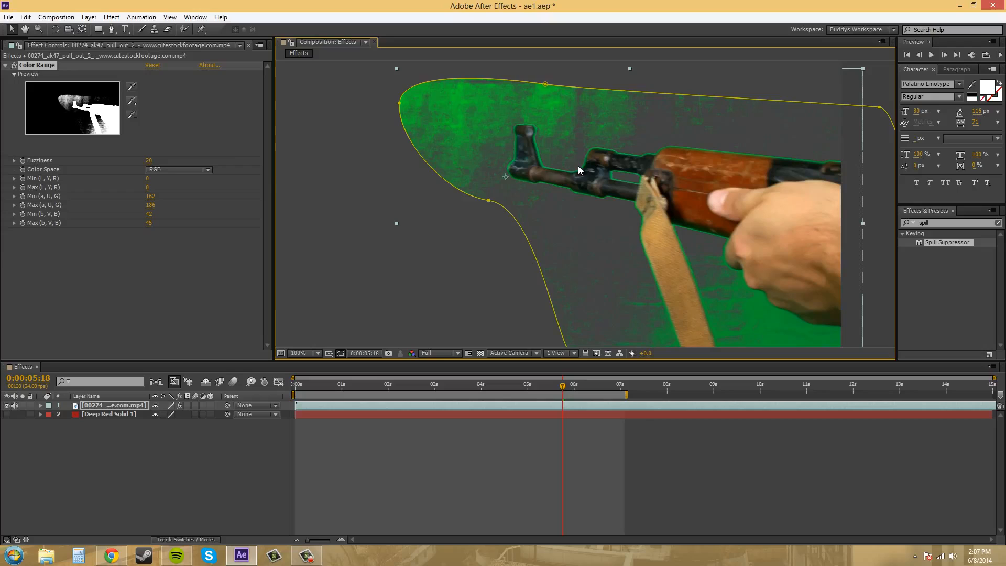
pyautogui.click(131, 101)
pyautogui.click(417, 92)
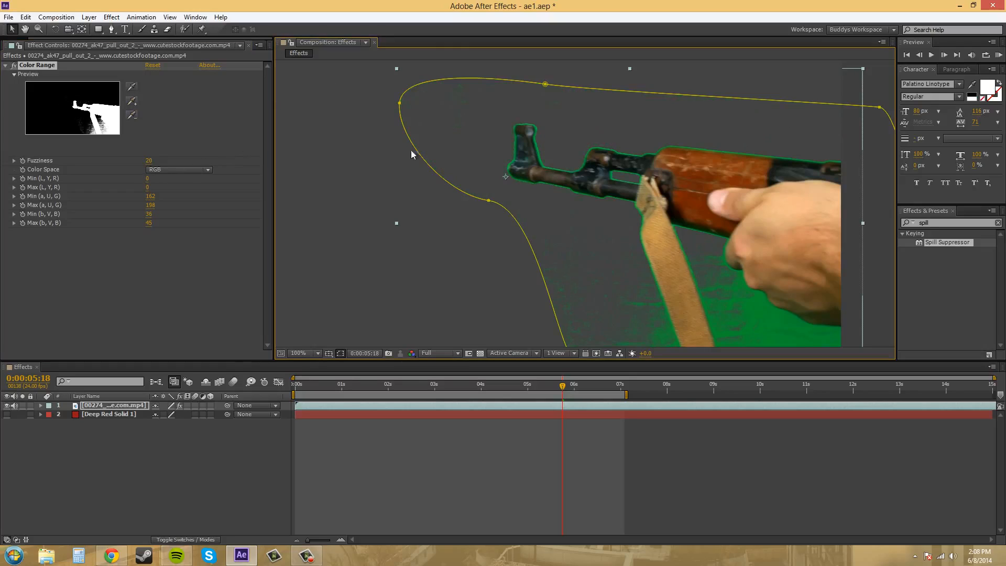
pyautogui.click(827, 329)
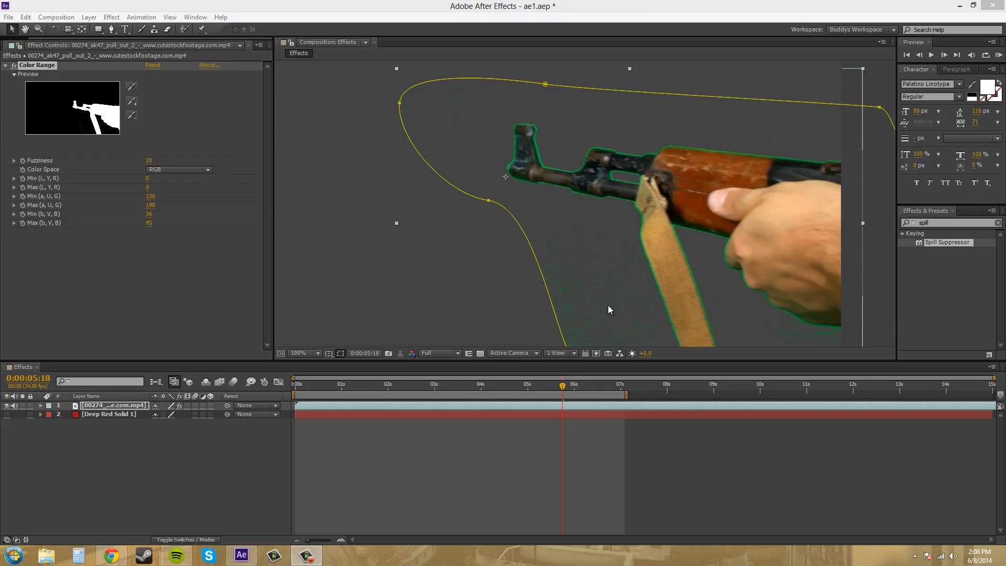
# Set the Color Range fuzziness to 108.
pyautogui.moveTo(428, 268); pyautogui.dragTo(448, 240)
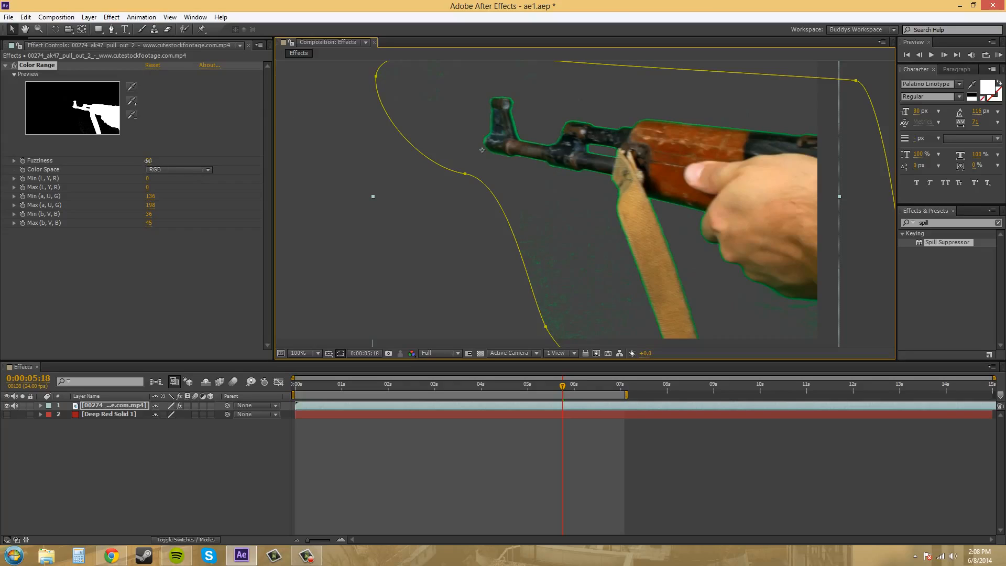
pyautogui.moveTo(147, 160); pyautogui.dragTo(514, 189)
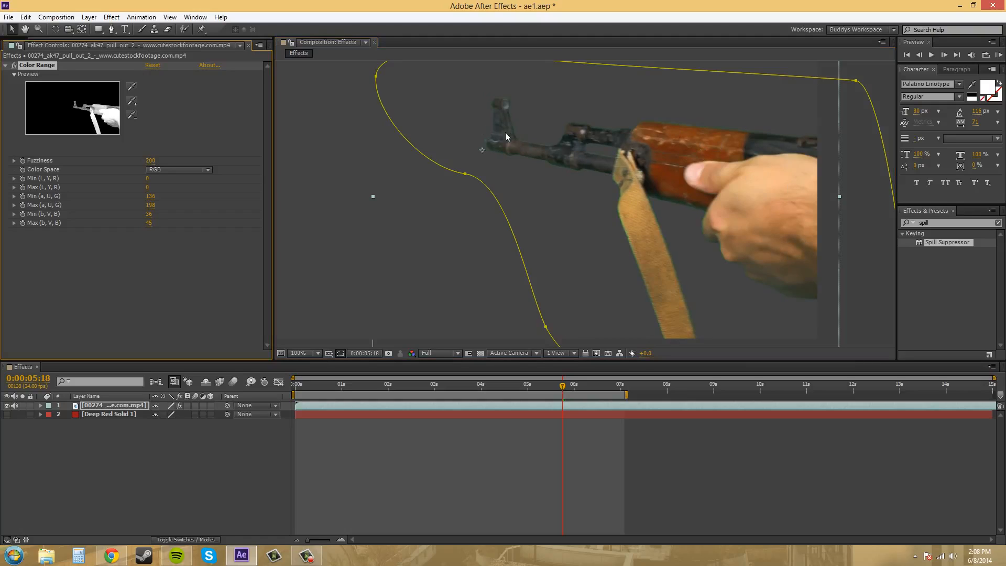
pyautogui.moveTo(152, 162); pyautogui.dragTo(150, 163)
pyautogui.moveTo(150, 161); pyautogui.dragTo(110, 165)
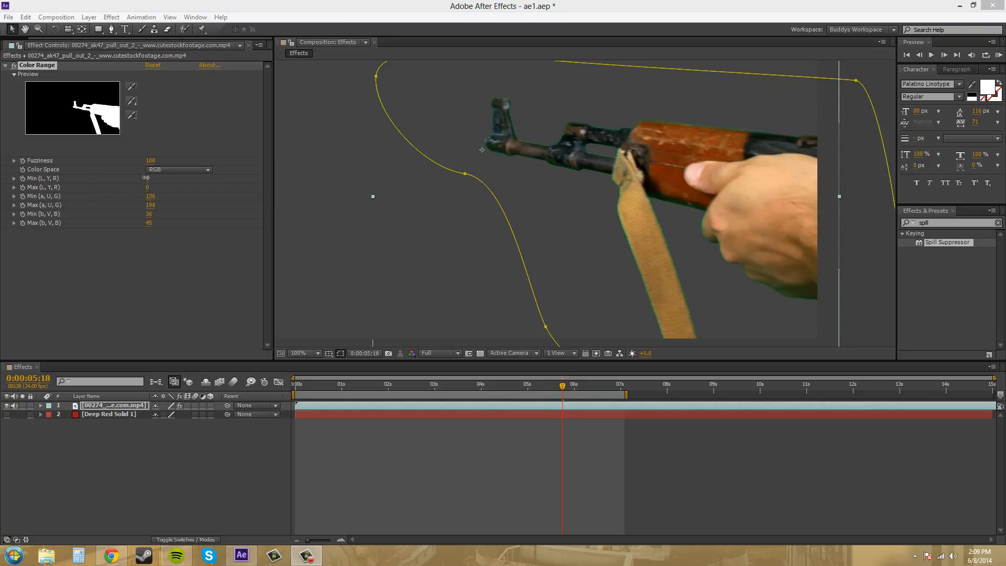
# Try lowering the Color Range Min and Max (L, Y, R), and set Min (a, U, G) to 91.
pyautogui.moveTo(147, 178)
pyautogui.mouseDown()
pyautogui.moveTo(221, 185)
pyautogui.moveTo(132, 182)
pyautogui.mouseUp()
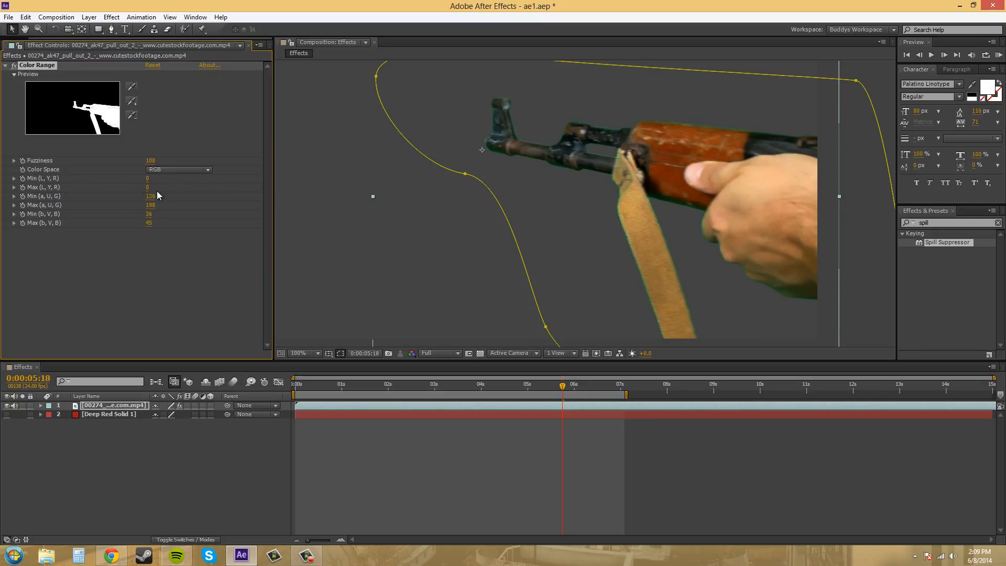
pyautogui.moveTo(148, 187); pyautogui.dragTo(106, 187)
pyautogui.moveTo(148, 197); pyautogui.dragTo(67, 198)
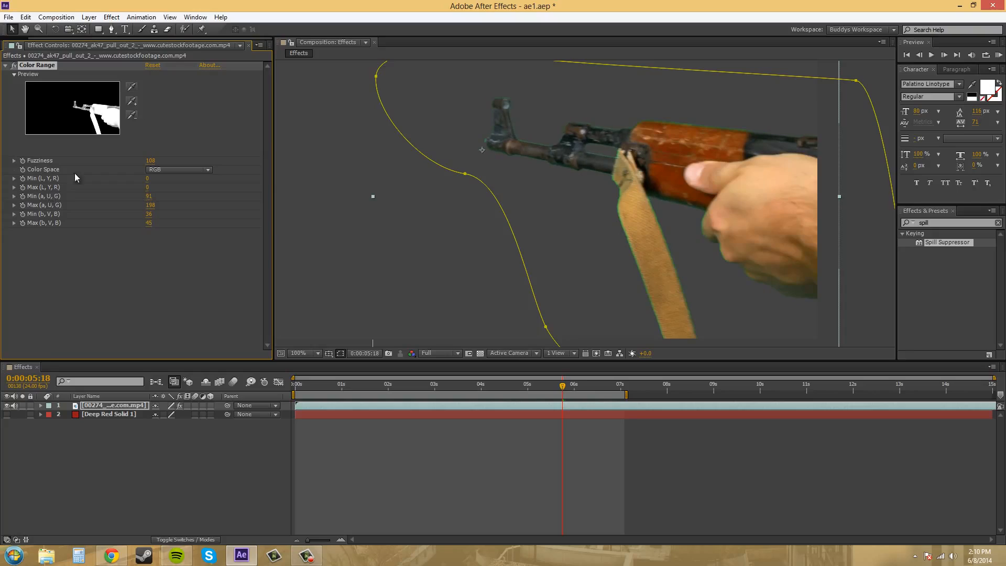
# Try subtracting the gun barrel's dark tones from the Color Range key at two spots, and undo the second sample.
pyautogui.click(132, 114)
pyautogui.click(574, 143)
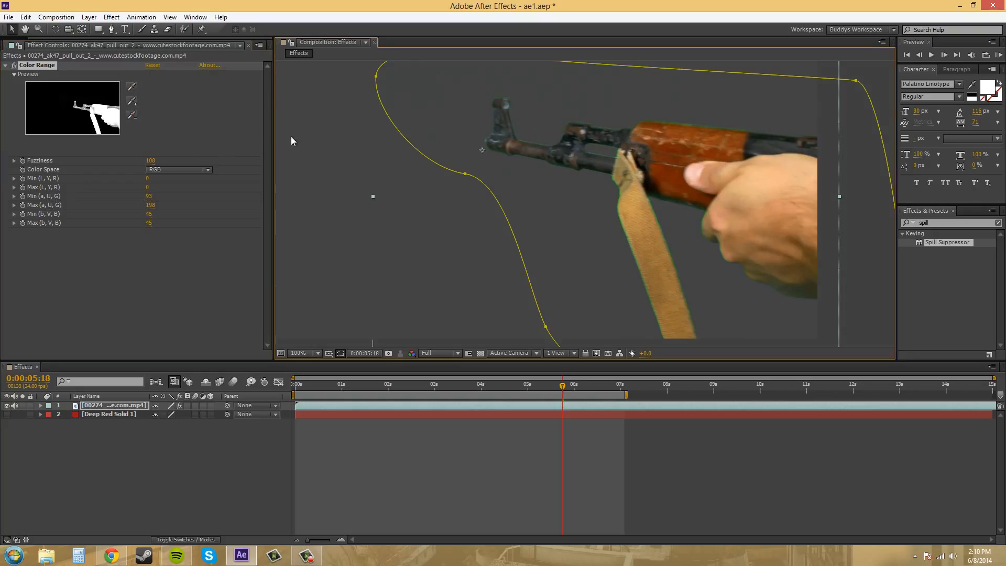
pyautogui.click(132, 115)
pyautogui.click(515, 144)
pyautogui.hotkey('ctrl', 'z')
# Undo the barrel subtraction and the Min value changes, returning Color Range to its state right after the fuzziness adjustment.
pyautogui.moveTo(155, 216)
pyautogui.mouseDown()
pyautogui.moveTo(207, 220)
pyautogui.moveTo(139, 219)
pyautogui.mouseUp()
pyautogui.hotkey('ctrl', 'z')
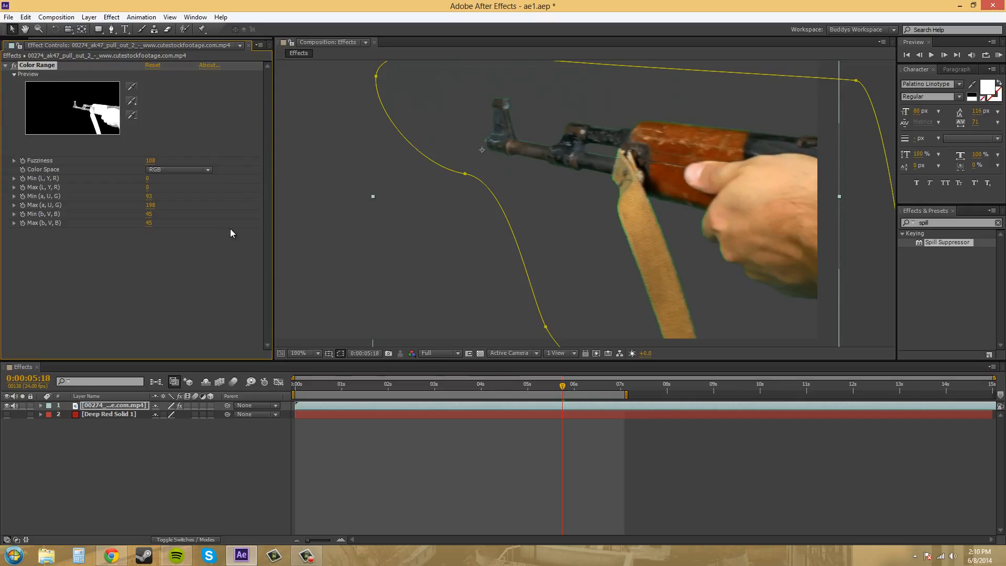
pyautogui.hotkey('ctrl', 'z')
pyautogui.click(25, 17)
pyautogui.click(75, 41)
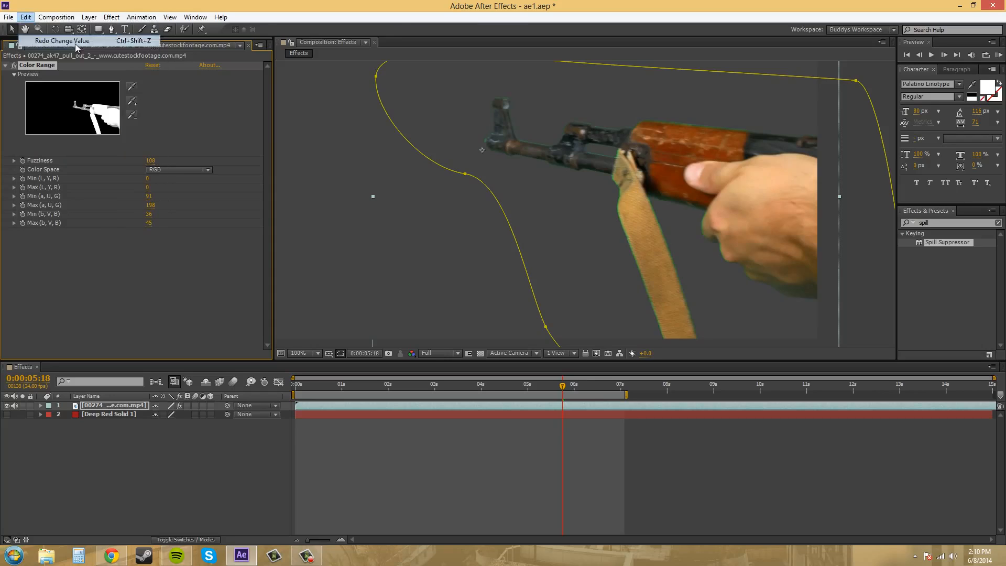
pyautogui.click(27, 18)
pyautogui.click(27, 18)
pyautogui.click(29, 19)
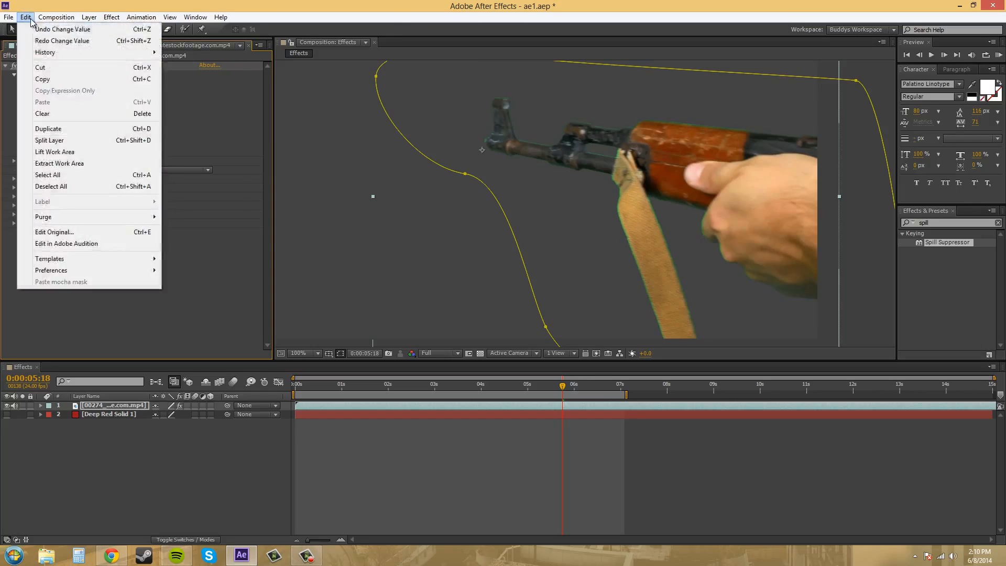
pyautogui.click(27, 17)
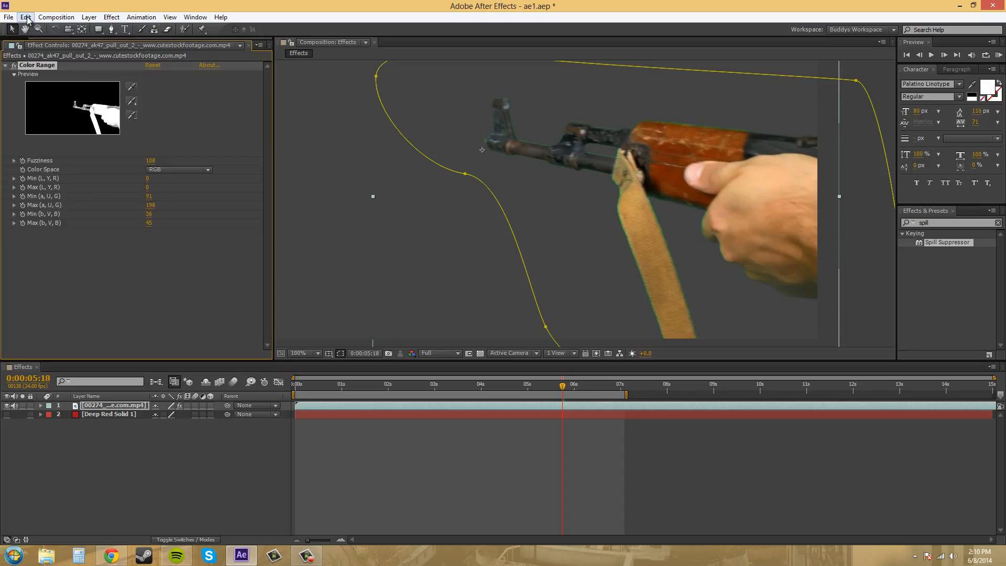
pyautogui.click(25, 17)
pyautogui.click(47, 30)
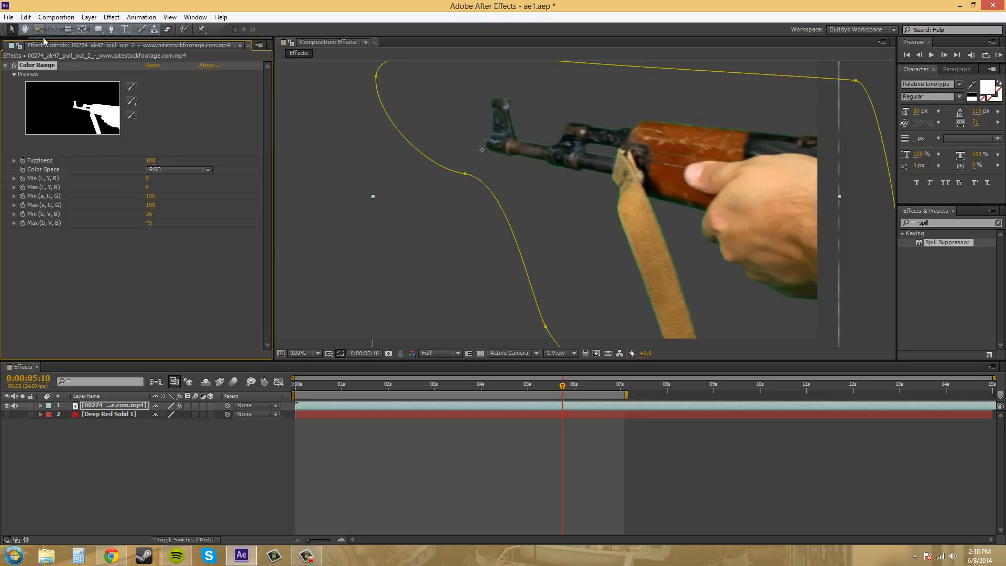
# Apply the Spill Suppressor effect to the AK-47 footage and sample the green fringe along the strap's edge as the color to suppress.
pyautogui.click(211, 288)
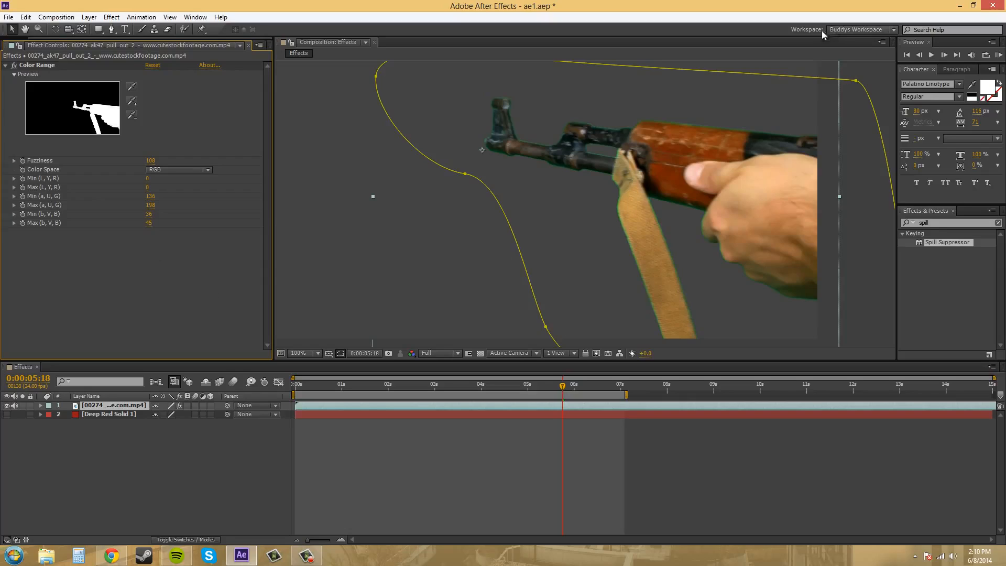
pyautogui.moveTo(932, 242); pyautogui.dragTo(124, 269)
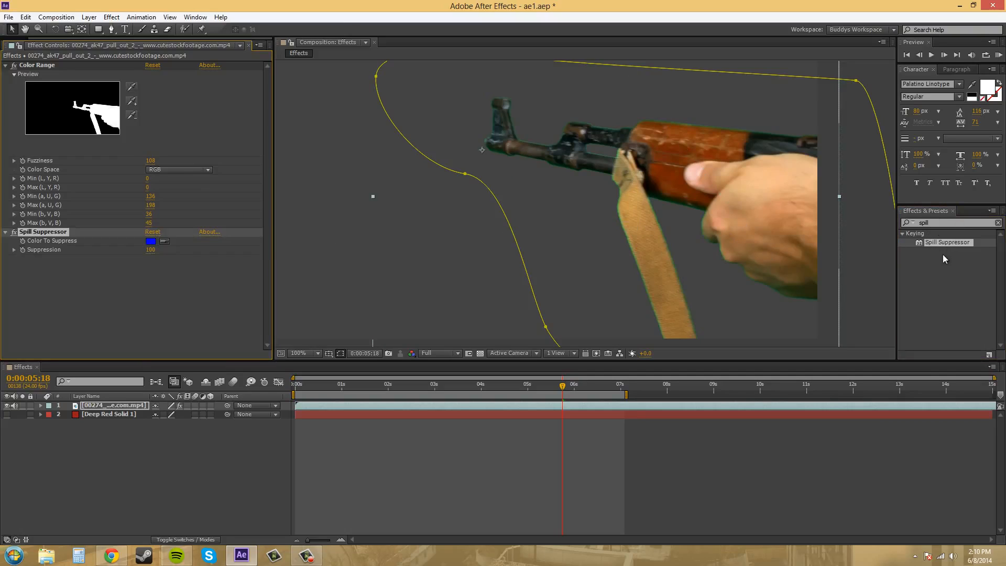
pyautogui.scroll(1, 706, 263)
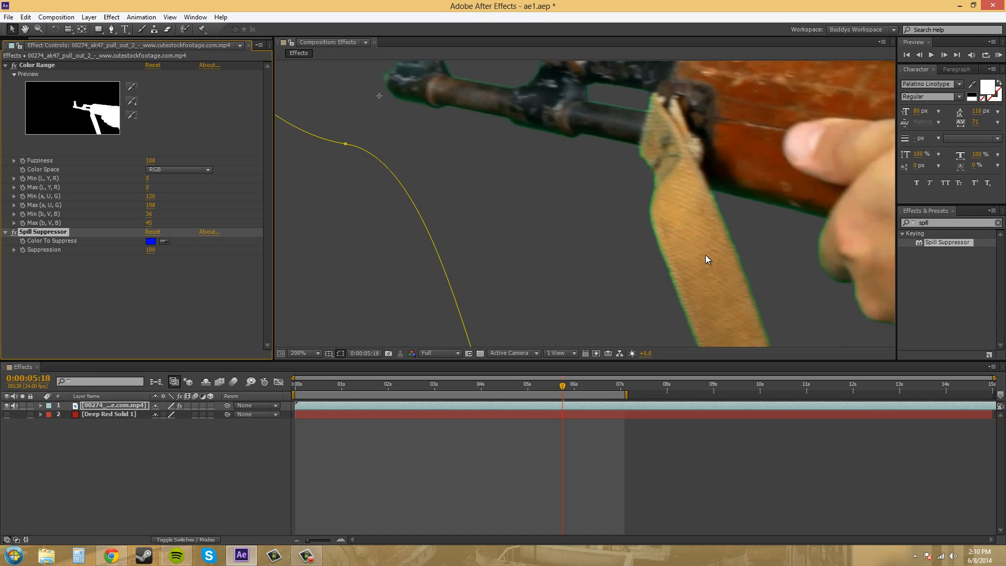
pyautogui.scroll(2, 577, 160)
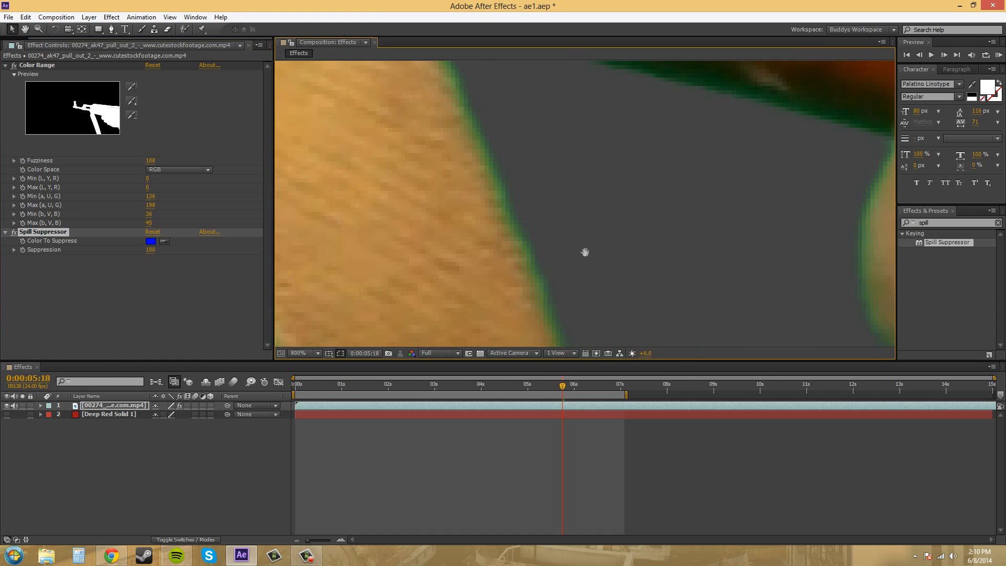
pyautogui.click(163, 242)
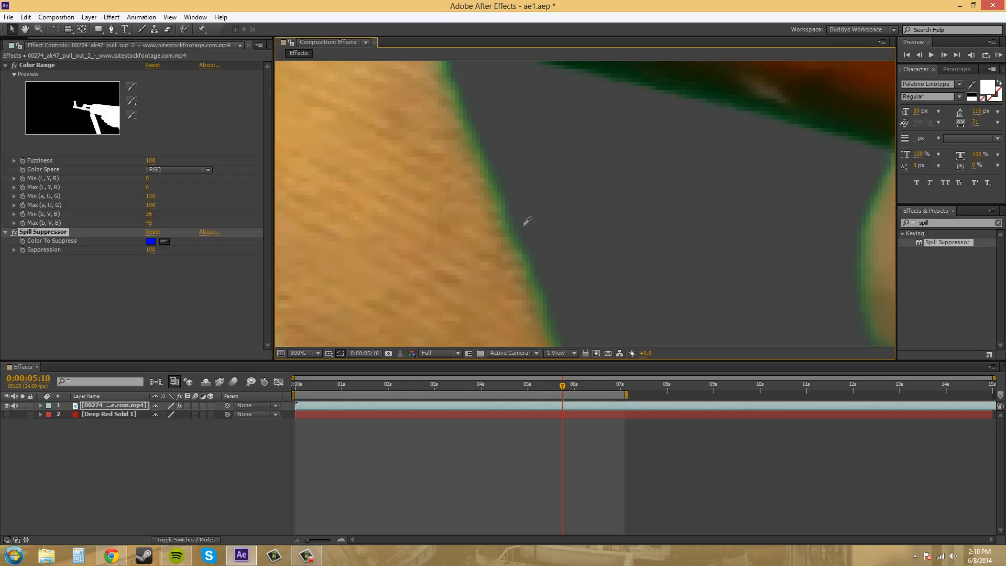
pyautogui.click(529, 251)
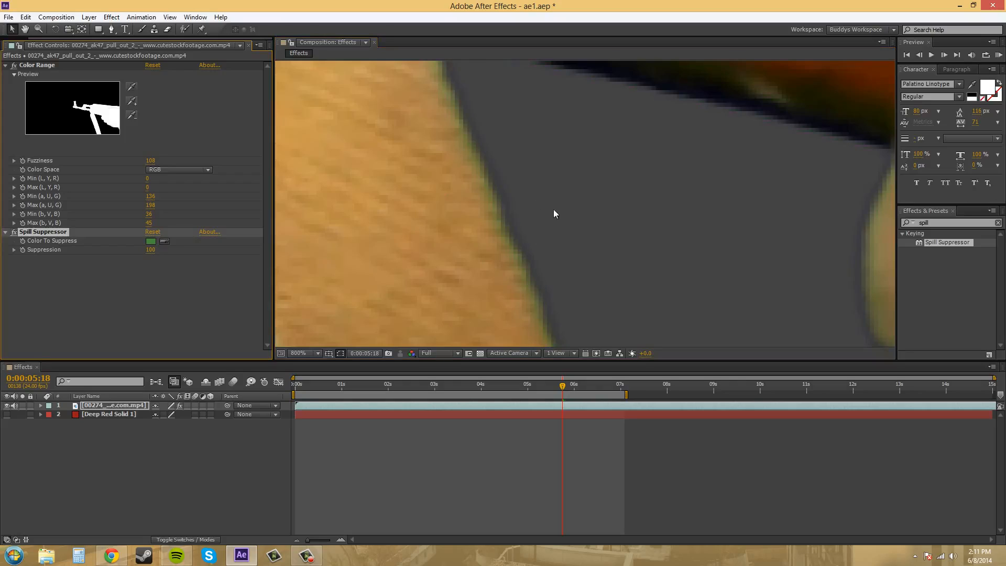
# Set the Spill Suppressor's suppression to 112.
pyautogui.scroll(-9, 554, 214)
pyautogui.scroll(3, 638, 188)
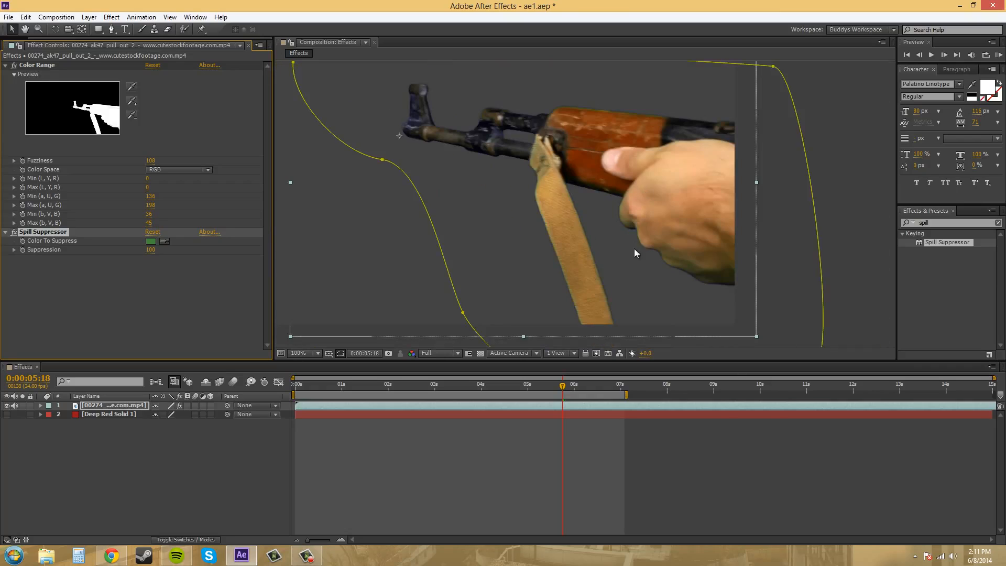
pyautogui.scroll(2, 588, 238)
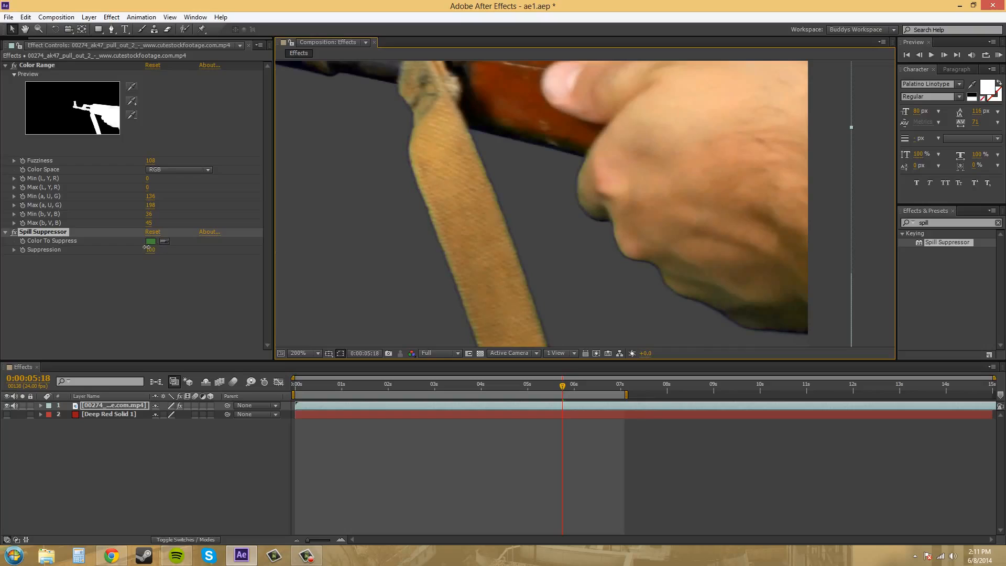
pyautogui.moveTo(147, 247)
pyautogui.mouseDown()
pyautogui.moveTo(165, 247)
pyautogui.moveTo(113, 244)
pyautogui.moveTo(162, 247)
pyautogui.moveTo(152, 247)
pyautogui.mouseUp()
pyautogui.scroll(-1, 398, 190)
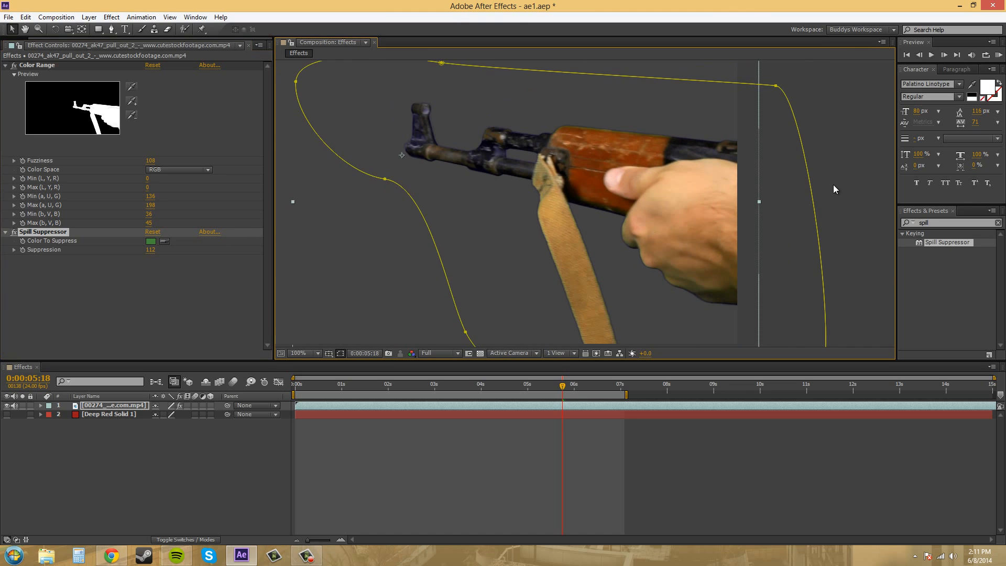
# Deselect the footage layer, inspect the keyed gun, and disable the Spill Suppressor effect to compare the edges.
pyautogui.click(861, 155)
pyautogui.moveTo(835, 133); pyautogui.dragTo(821, 117)
pyautogui.scroll(-1, 407, 214)
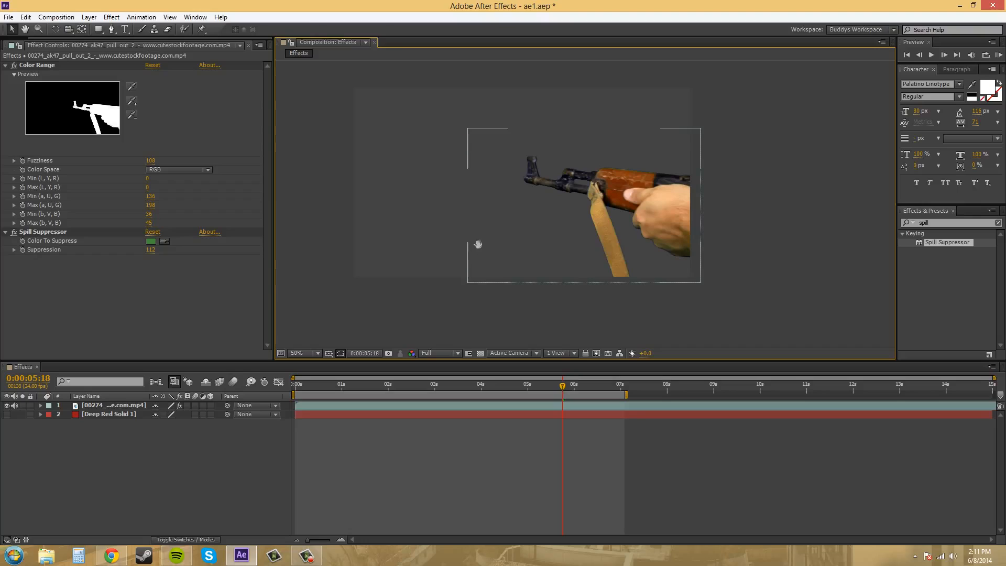
pyautogui.moveTo(479, 244); pyautogui.dragTo(592, 289)
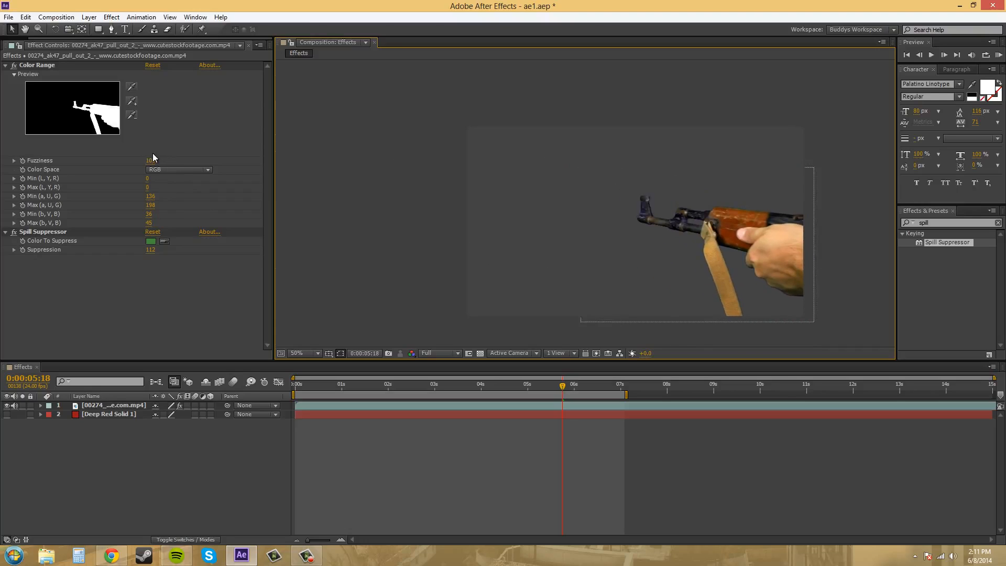
pyautogui.scroll(1, 589, 204)
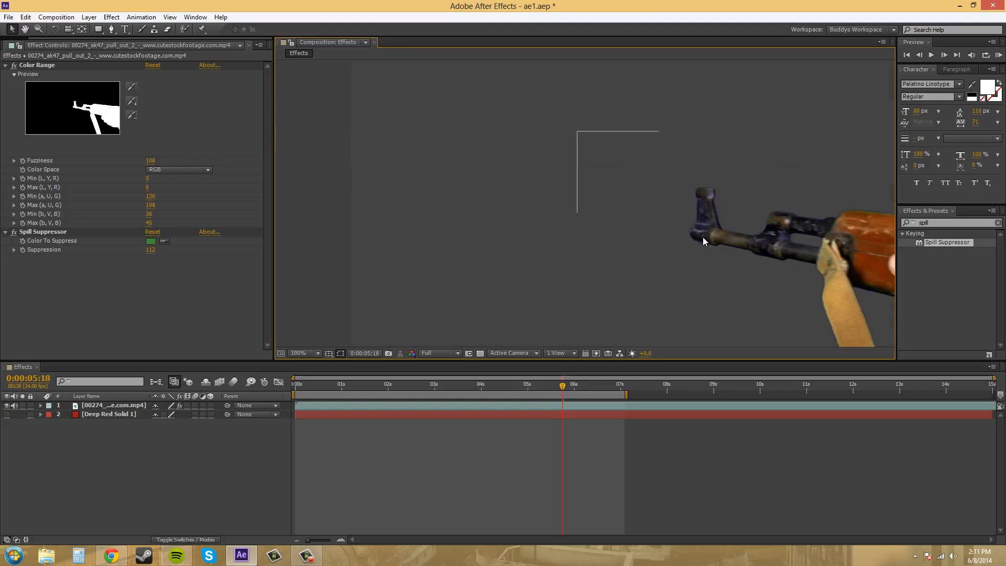
pyautogui.scroll(1, 581, 231)
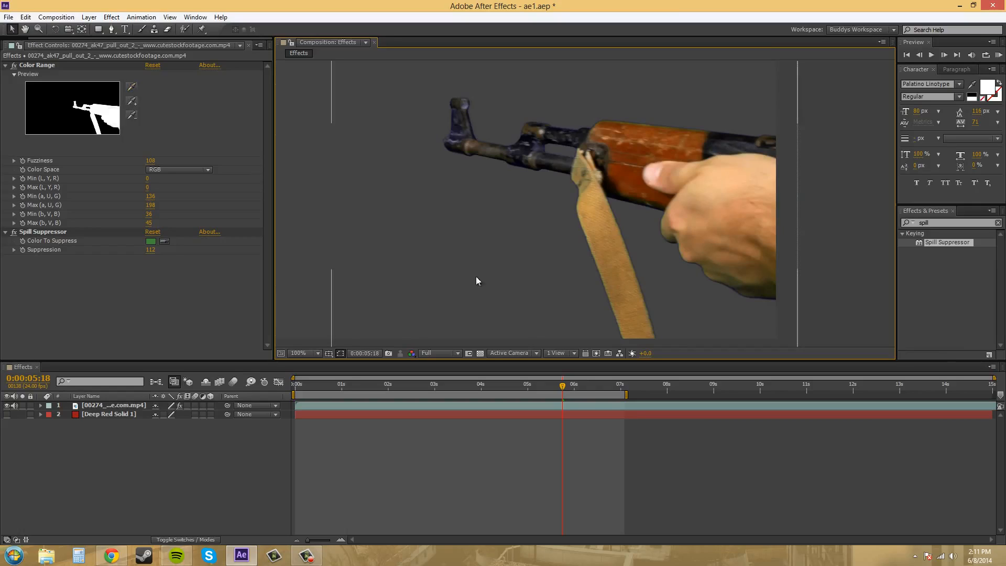
pyautogui.click(14, 232)
pyautogui.scroll(2, 659, 190)
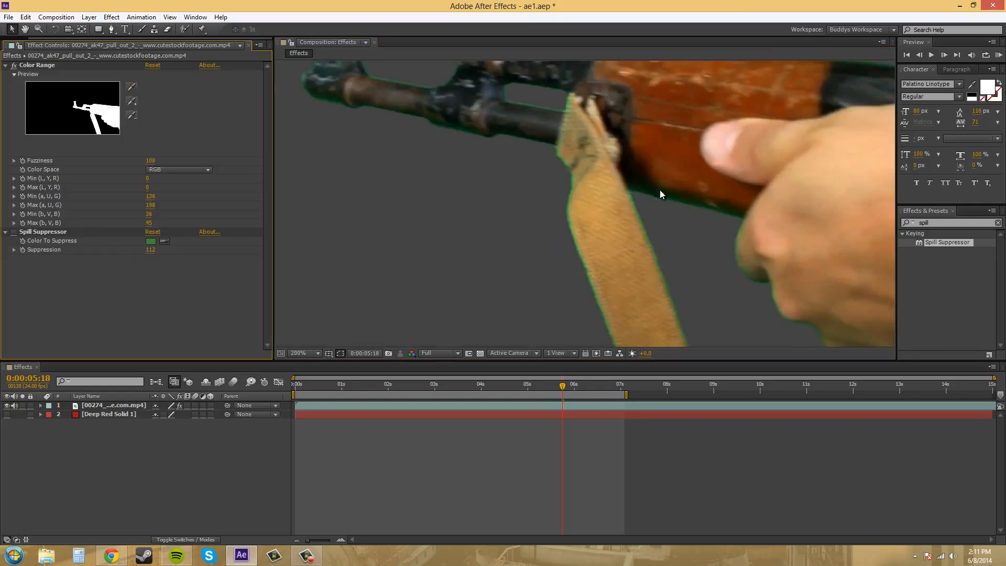
# Add the green fringe along the hand's lower edge to the Color Range key.
pyautogui.click(131, 101)
pyautogui.scroll(2, 564, 199)
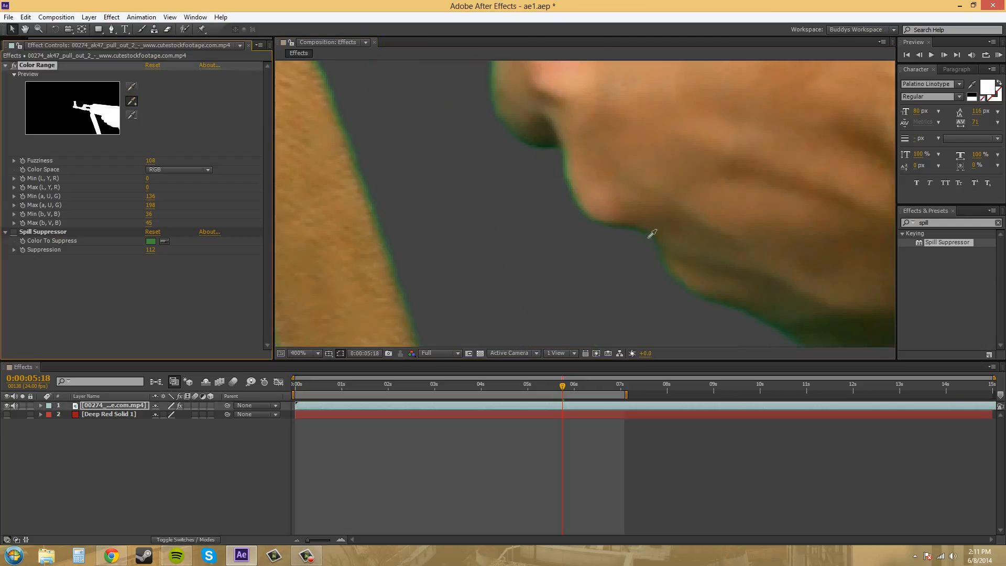
pyautogui.click(651, 234)
pyautogui.scroll(-2, 631, 245)
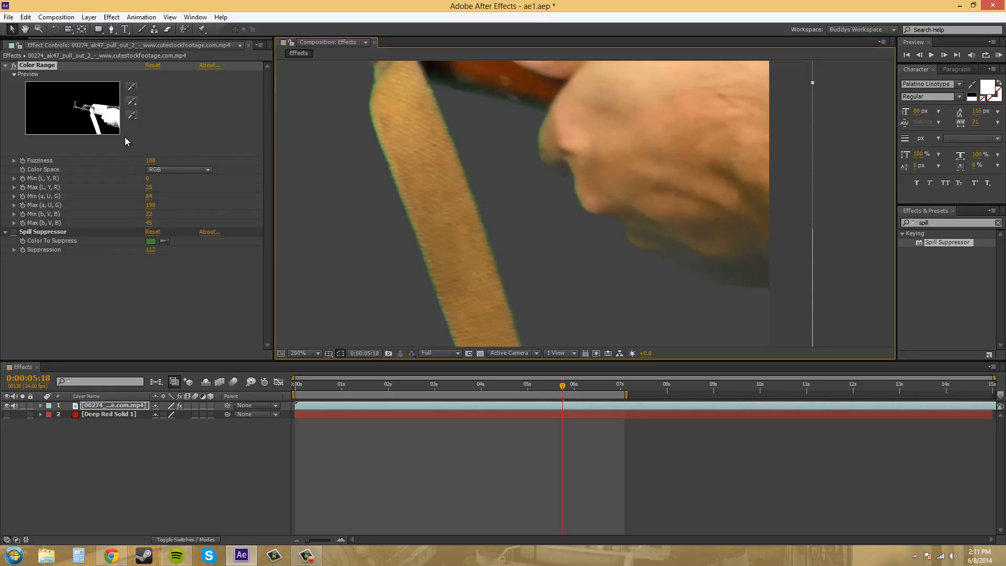
# Undo the last two Color Range changes, reverting the Min (b, V, B) and Min (a, U, G) adjustments from the hand-edge sample.
pyautogui.click(26, 17)
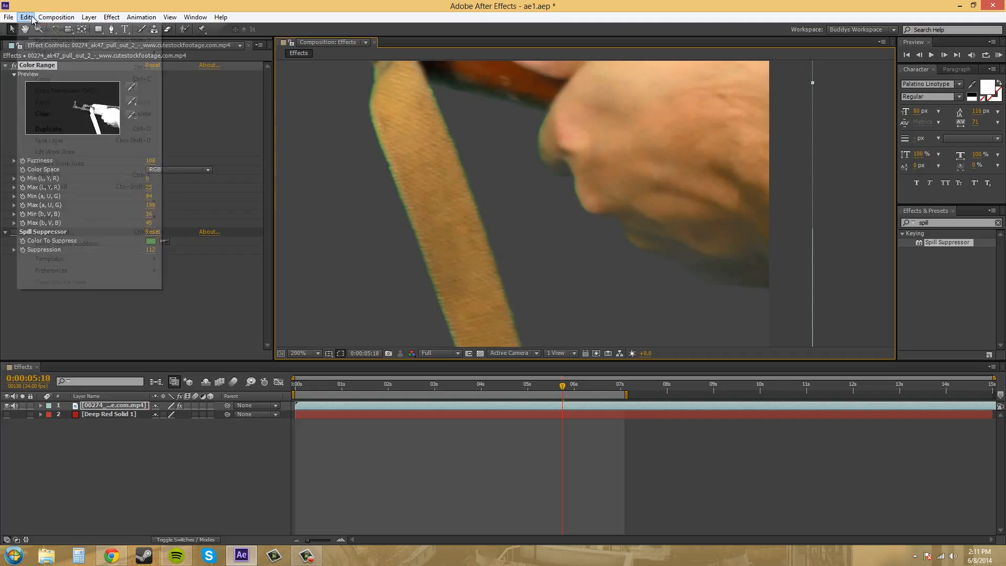
pyautogui.click(37, 28)
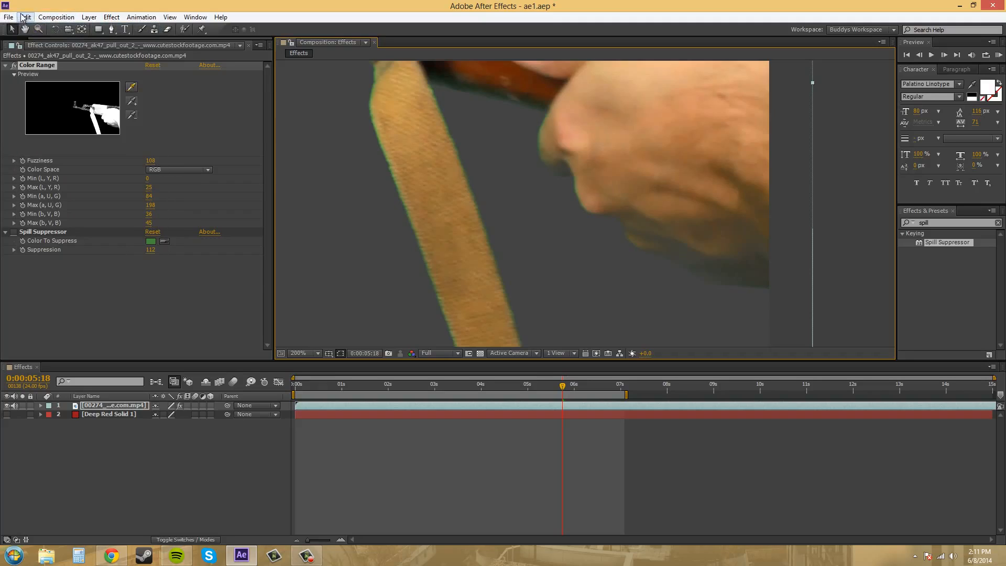
pyautogui.click(25, 17)
pyautogui.click(38, 29)
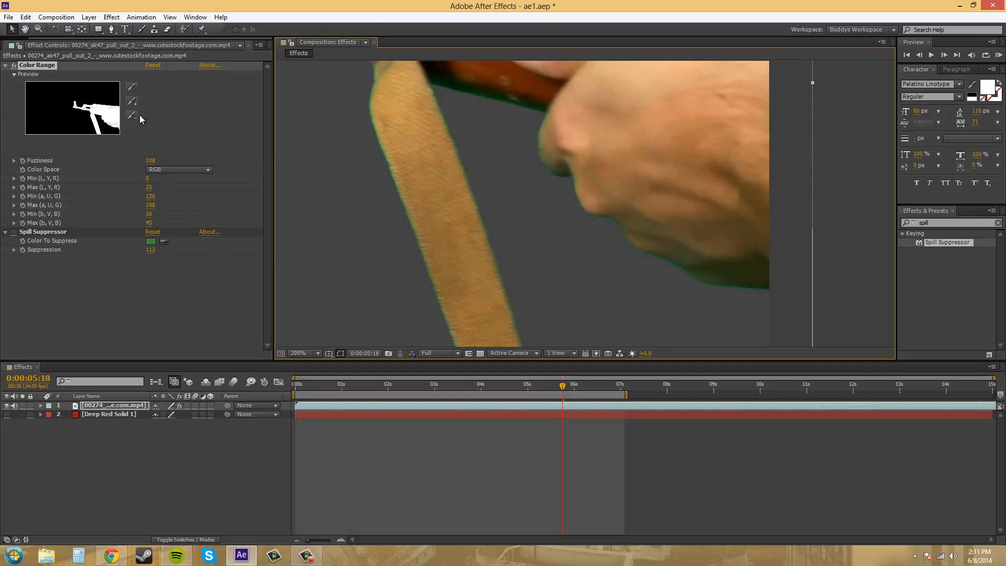
# Add the dark green fringe beneath the curled finger to the Color Range key.
pyautogui.click(132, 101)
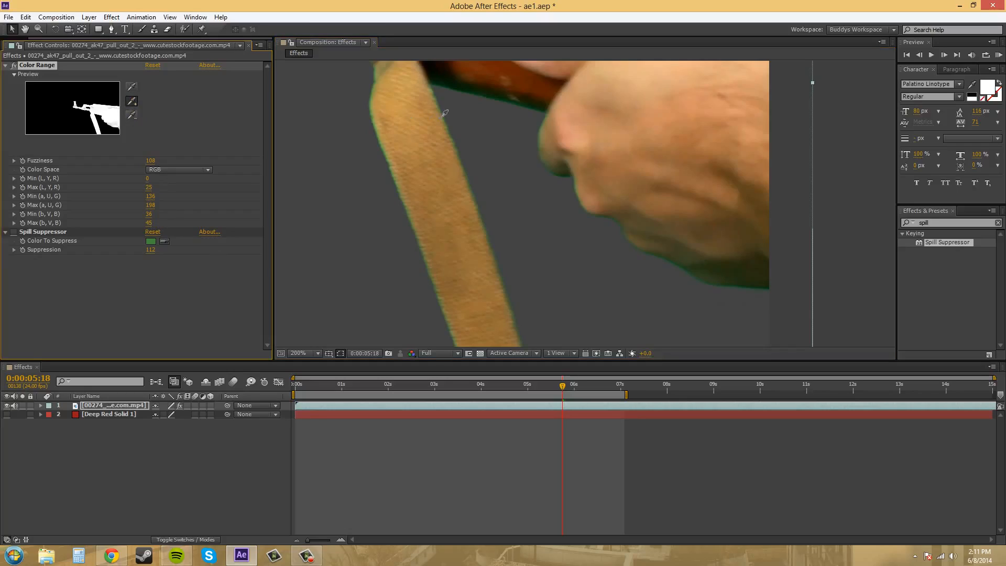
pyautogui.click(493, 192)
pyautogui.scroll(3, 501, 124)
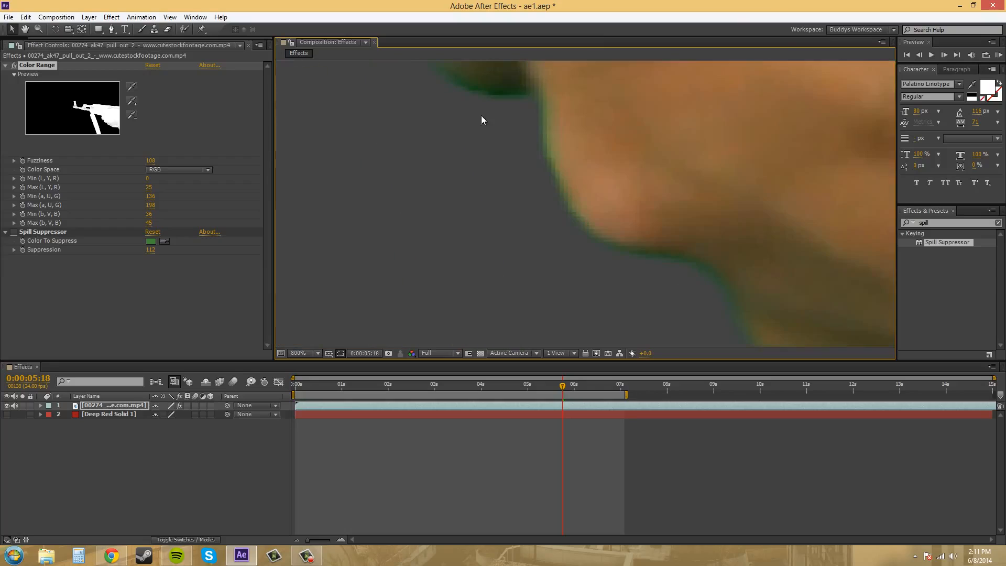
pyautogui.click(130, 103)
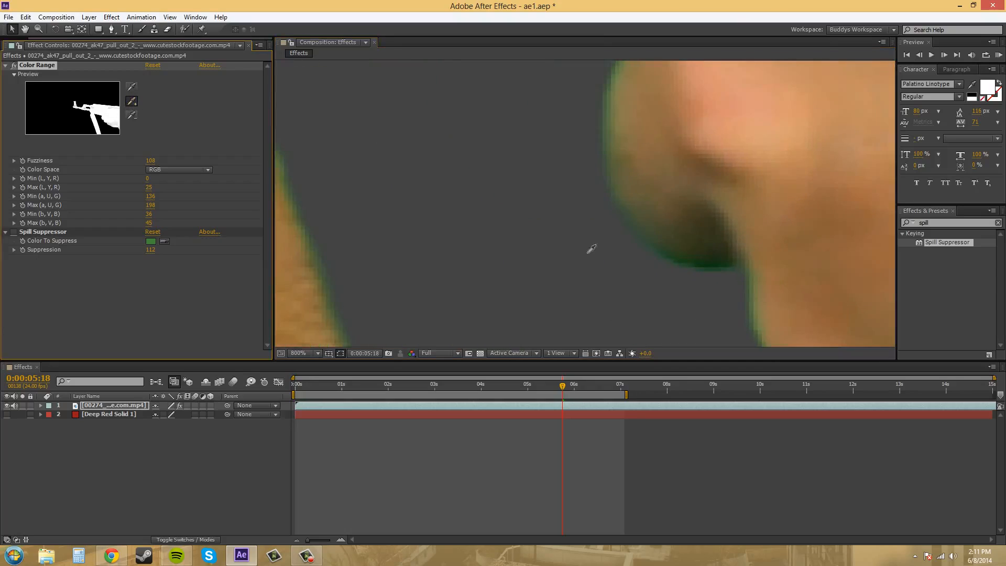
pyautogui.click(695, 265)
pyautogui.scroll(-7, 590, 240)
pyautogui.scroll(3, 590, 240)
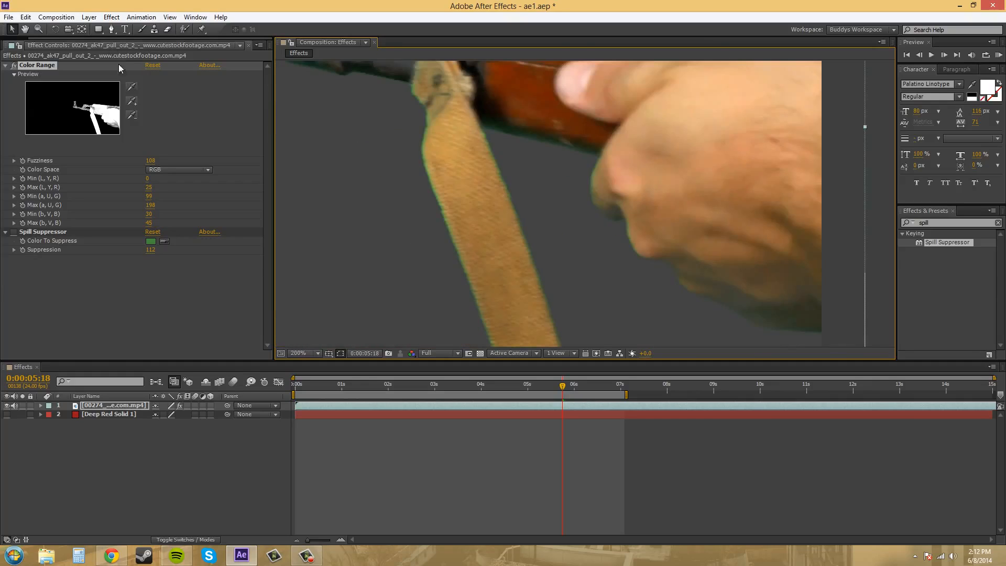
# Examine the keyed gun, strap and hand edges for leftover green and for transparency in the barrel.
pyautogui.moveTo(517, 171); pyautogui.dragTo(539, 187)
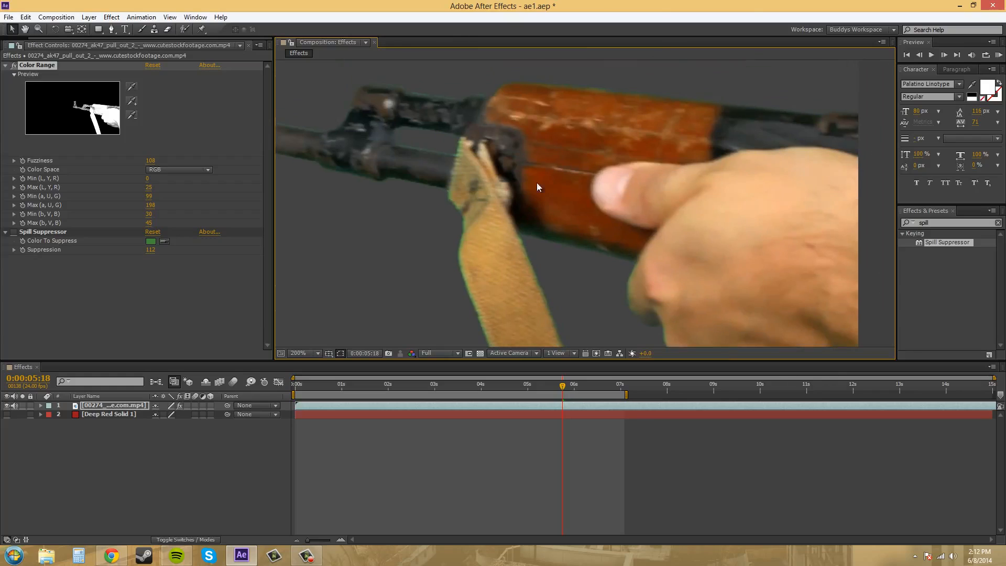
pyautogui.moveTo(415, 146); pyautogui.dragTo(588, 200)
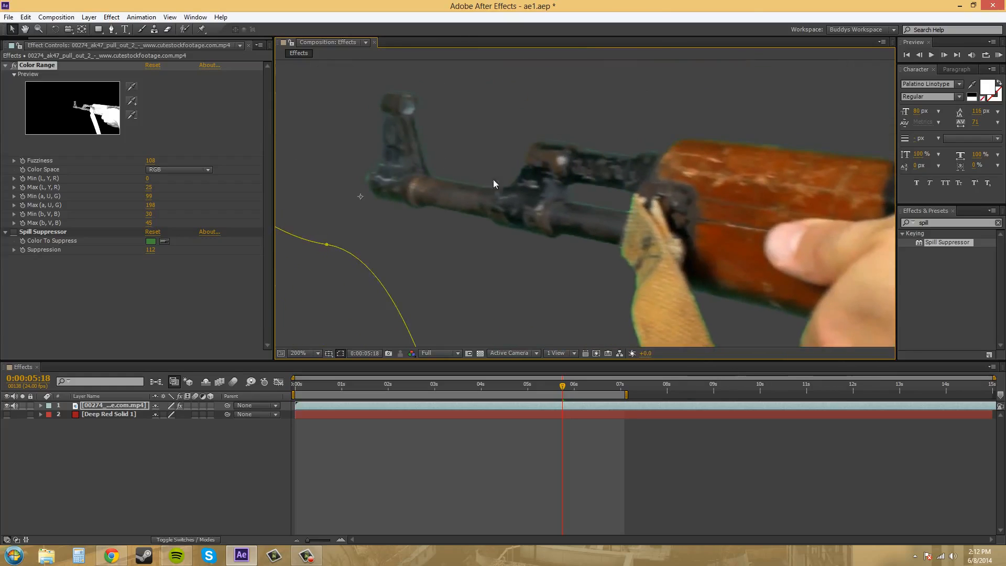
pyautogui.press(',')
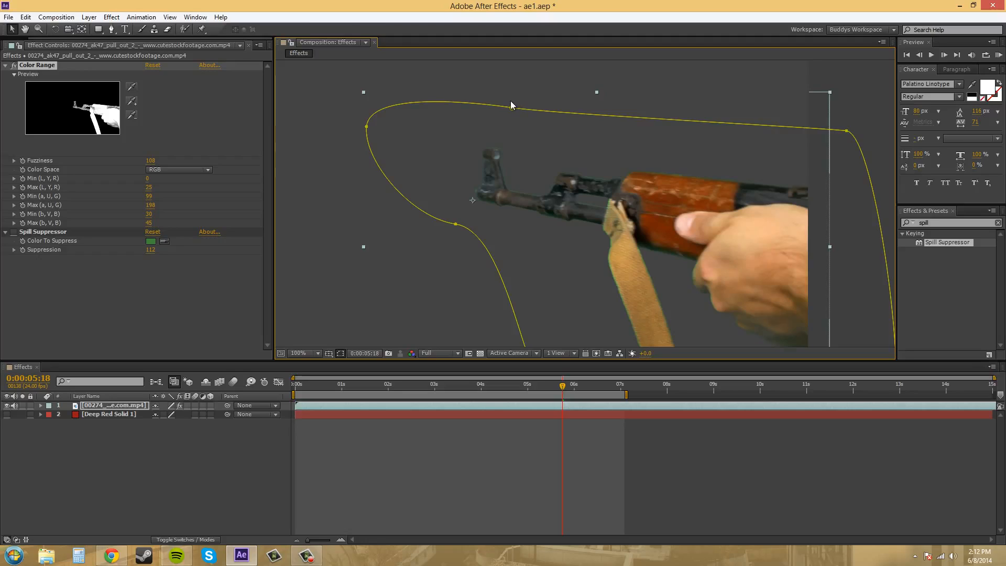
pyautogui.moveTo(515, 134); pyautogui.dragTo(549, 100)
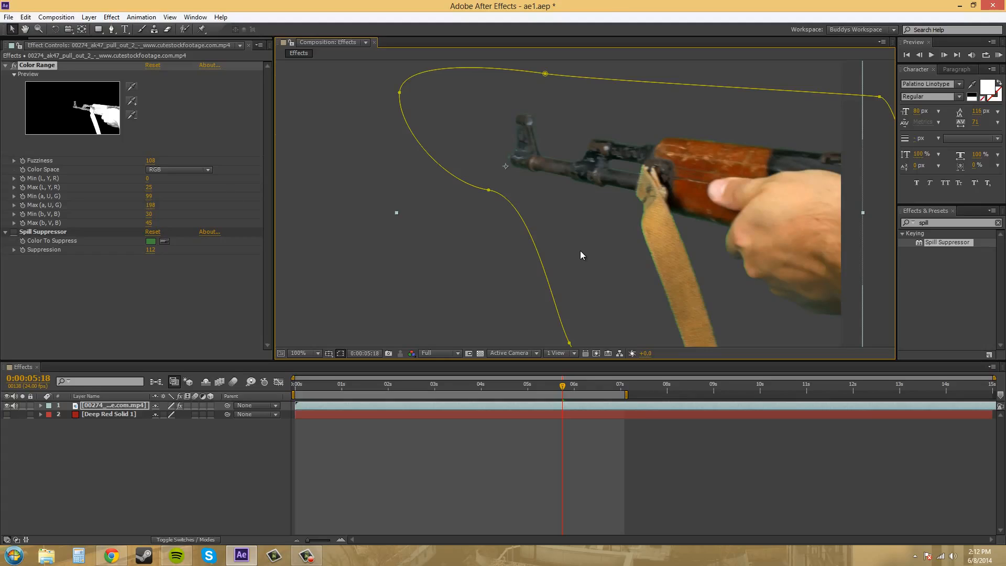
pyautogui.moveTo(625, 263); pyautogui.dragTo(494, 210)
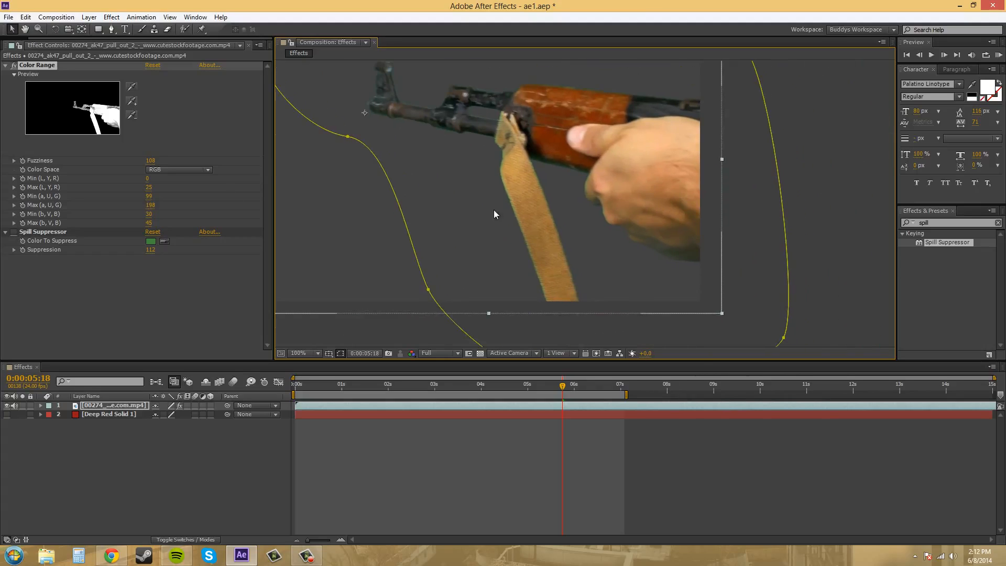
pyautogui.moveTo(581, 212); pyautogui.dragTo(618, 251)
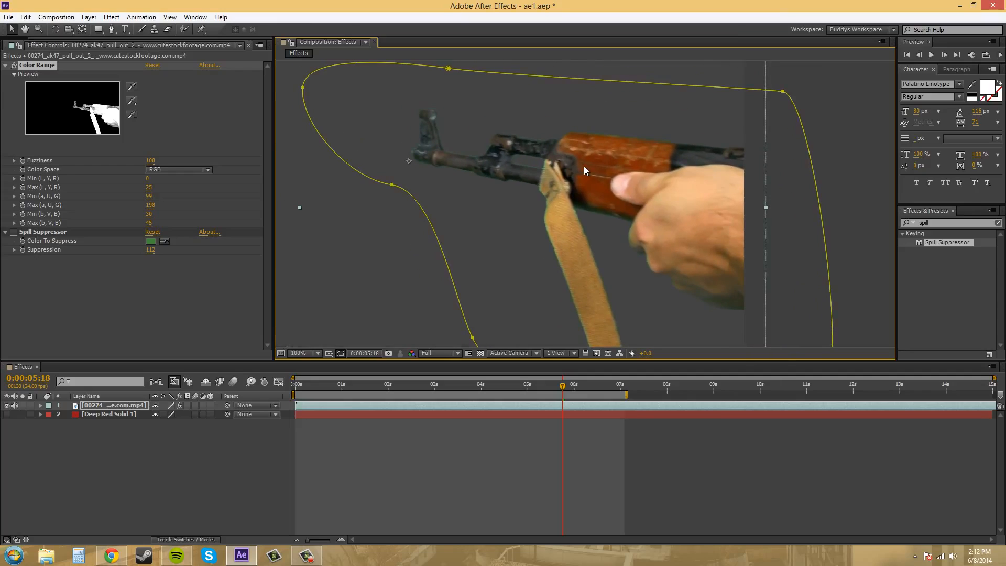
pyautogui.press('.')
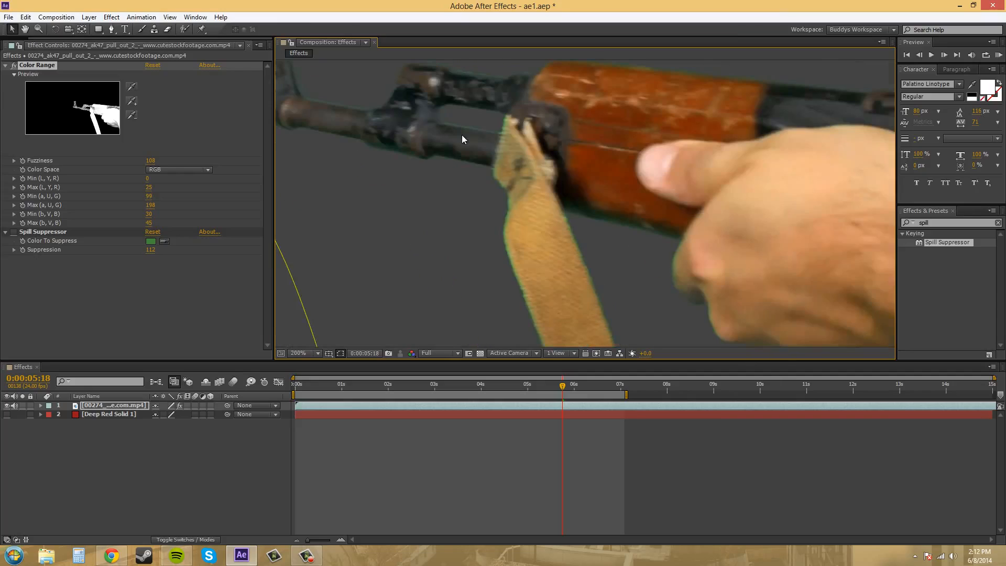
pyautogui.moveTo(457, 175); pyautogui.dragTo(487, 283)
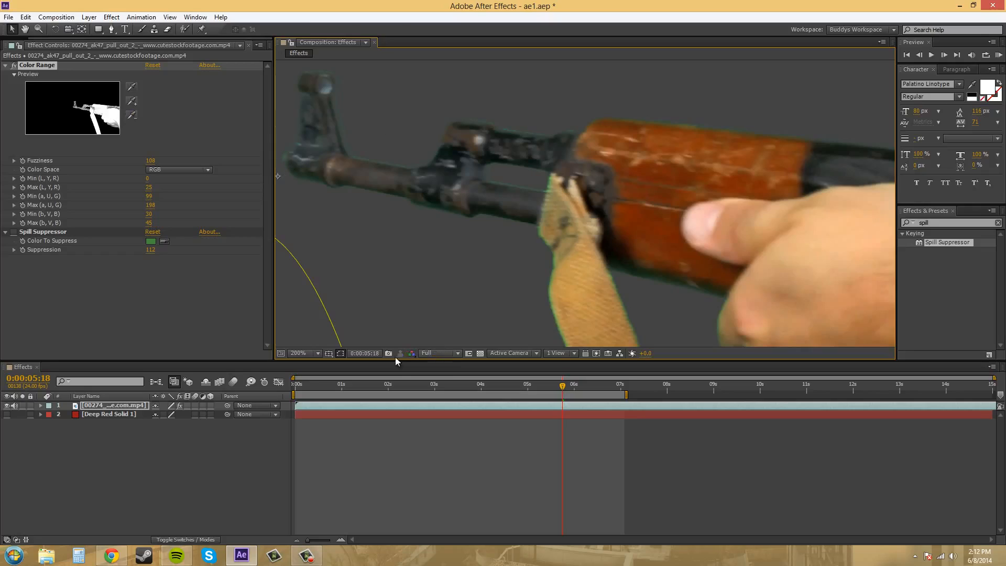
# Display the composition's alpha channel and examine the matte of the gun, strap and hand for semi-transparent areas.
pyautogui.click(411, 353)
pyautogui.click(431, 416)
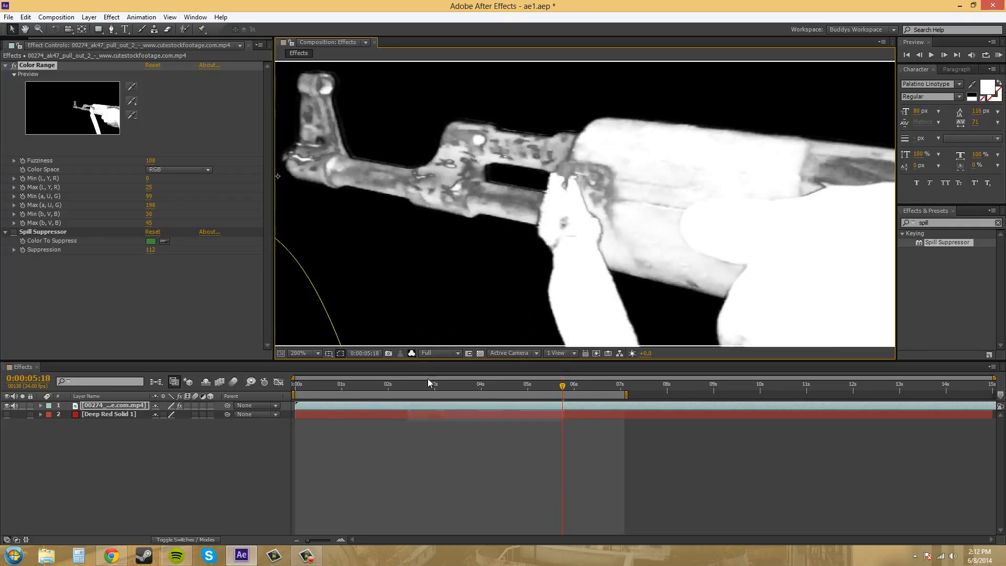
pyautogui.press(',')
pyautogui.moveTo(489, 244); pyautogui.dragTo(453, 232)
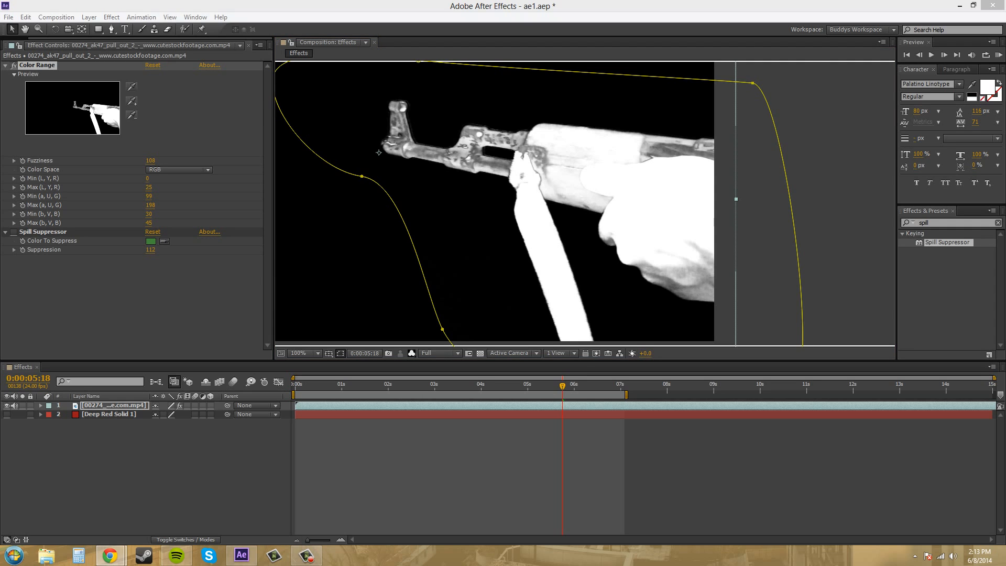
# View the YouTube tutorial 87, "Fixing Transparency in Alpha Mattes", in the browser and return to After Effects.
pyautogui.moveTo(1005, 31); pyautogui.dragTo(612, 34)
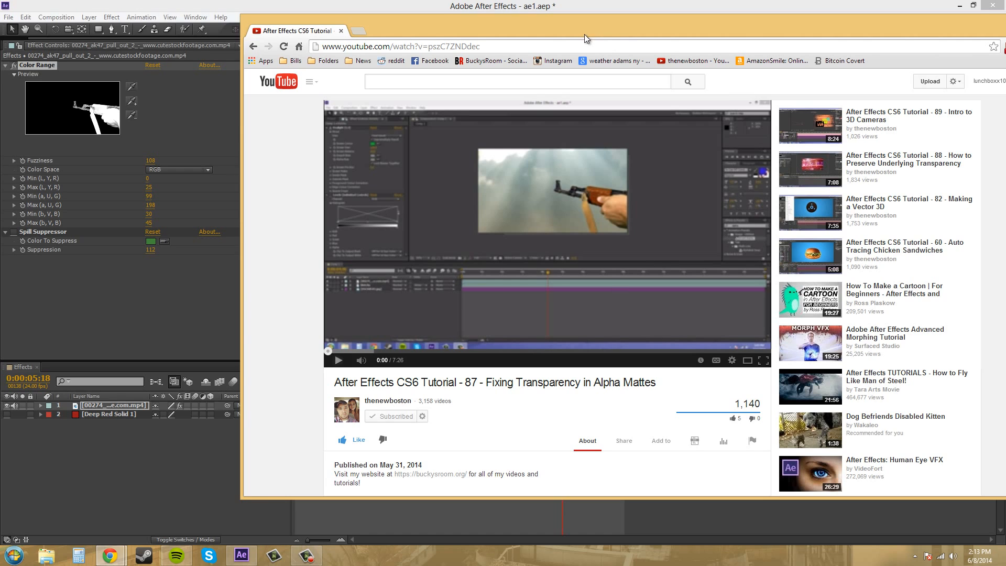
pyautogui.click(585, 7)
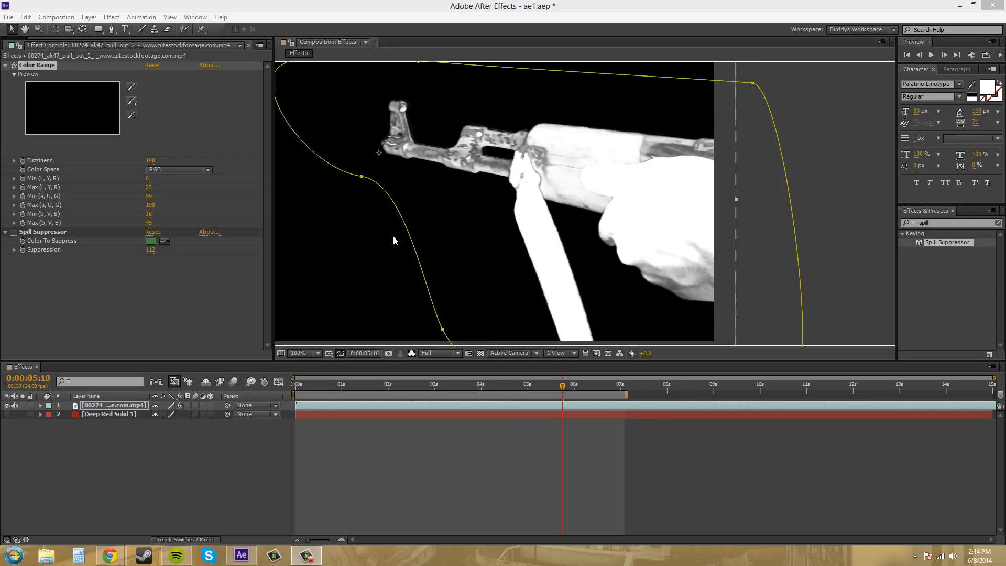
# Re-enable the Spill Suppressor effect on the AK-47 footage.
pyautogui.click(14, 233)
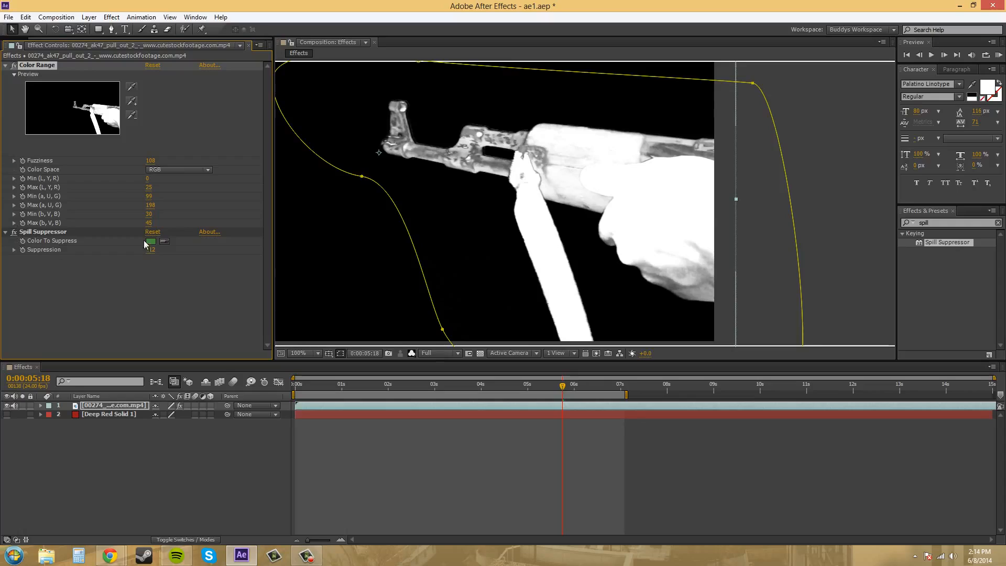